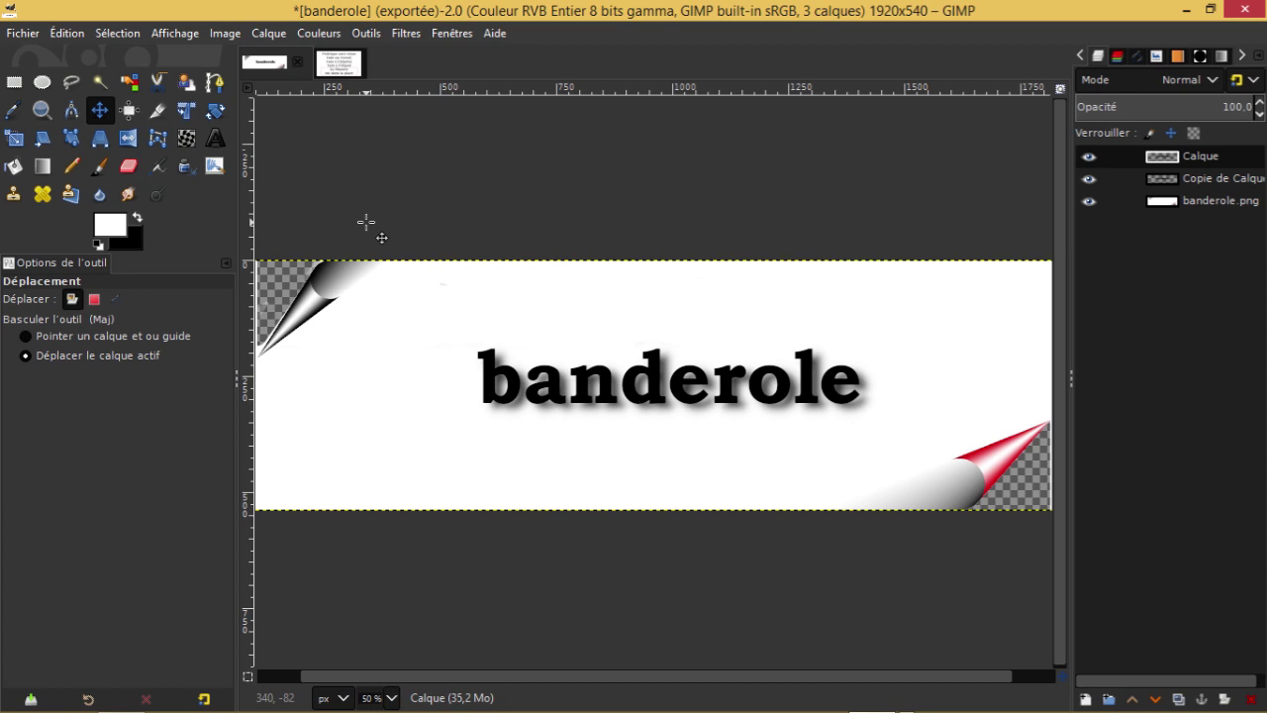
- Bring the banderole.jpg tab with the 'Politique anti-vieux' slogan to the front
{"action": "left_click", "coordinate": [340, 72]}
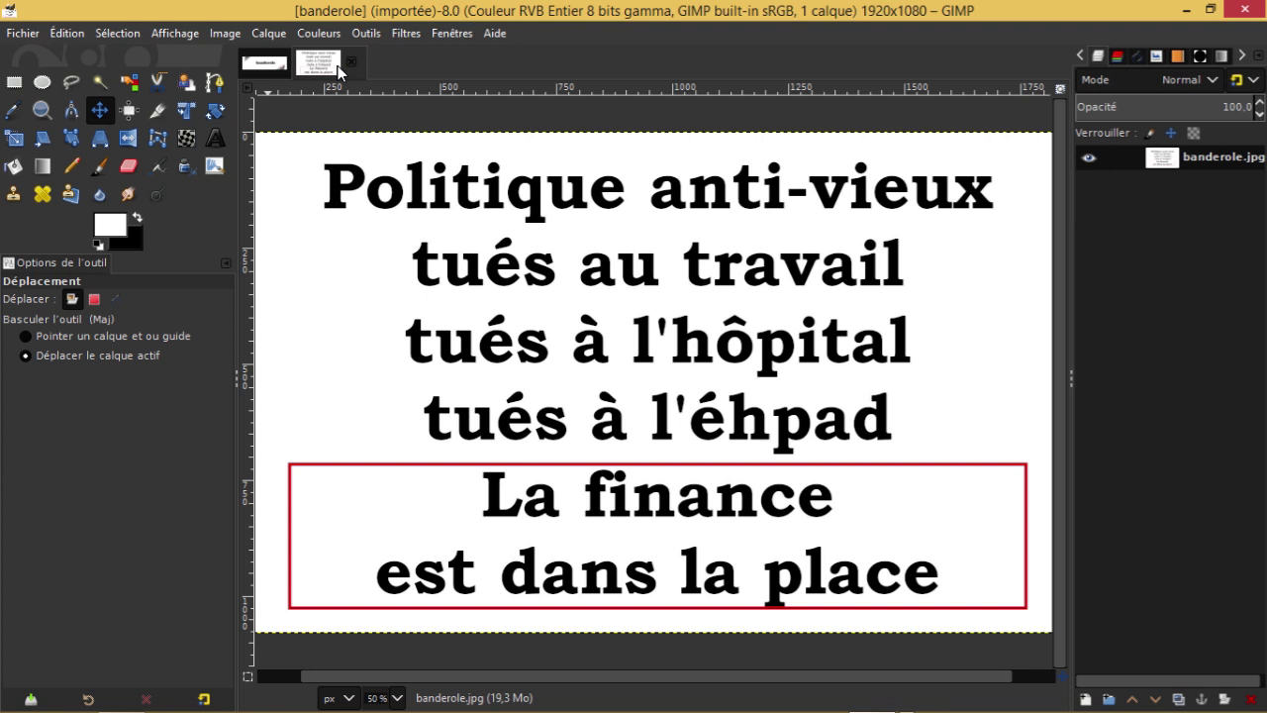
- Create a new 1920×1080 image at 300 ppi filled with white
{"action": "left_click", "coordinate": [25, 36]}
{"action": "left_click", "coordinate": [58, 58]}
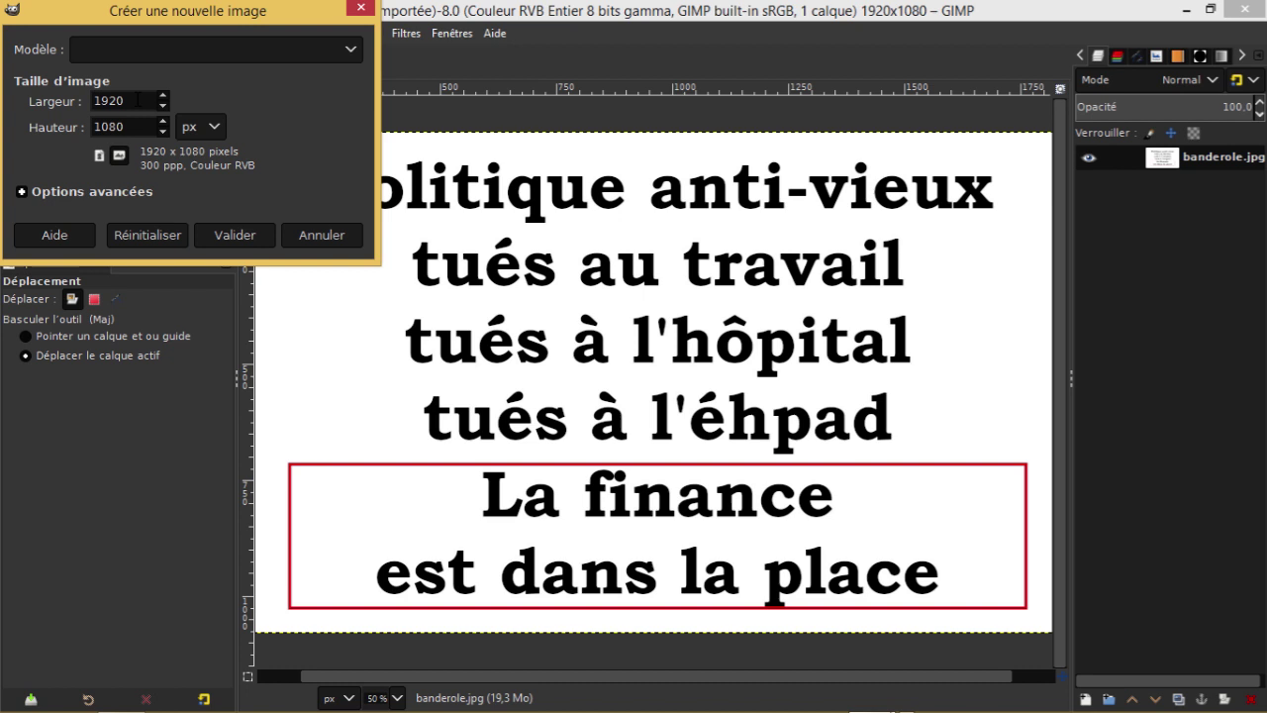
{"action": "left_click", "coordinate": [130, 191]}
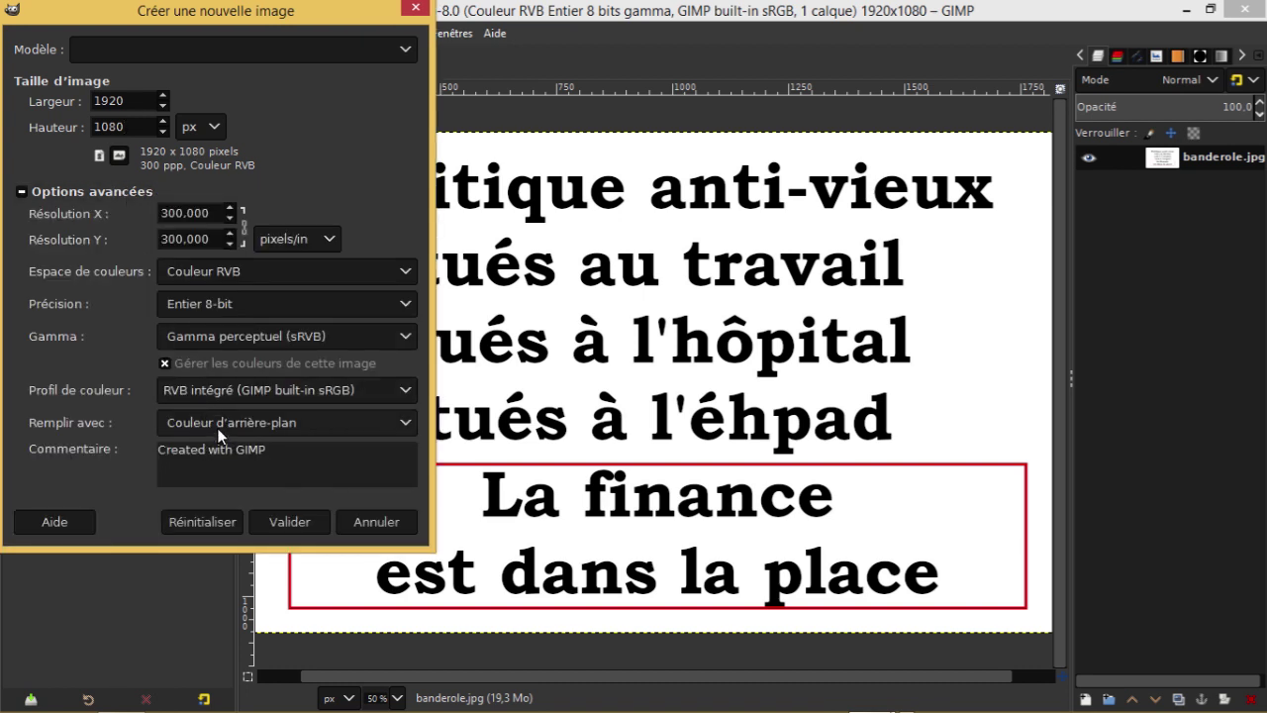
{"action": "left_click", "coordinate": [219, 430]}
{"action": "left_click", "coordinate": [192, 445]}
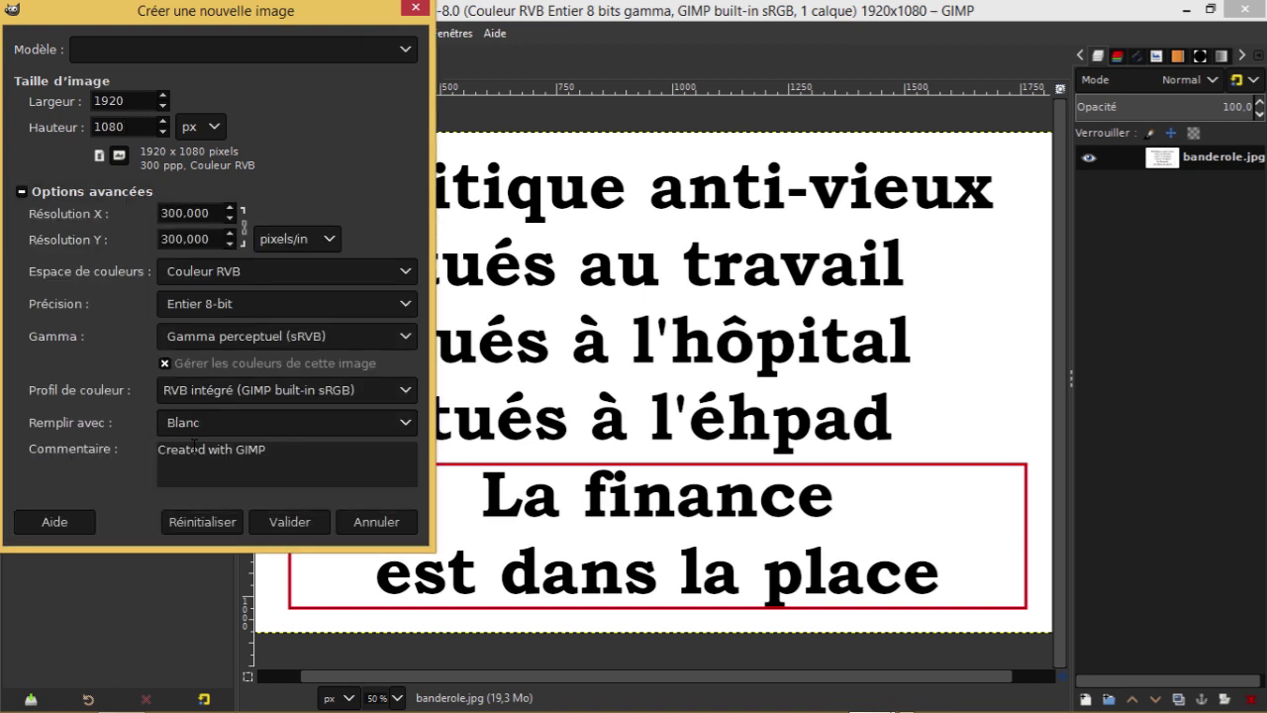
{"action": "left_click", "coordinate": [281, 524]}
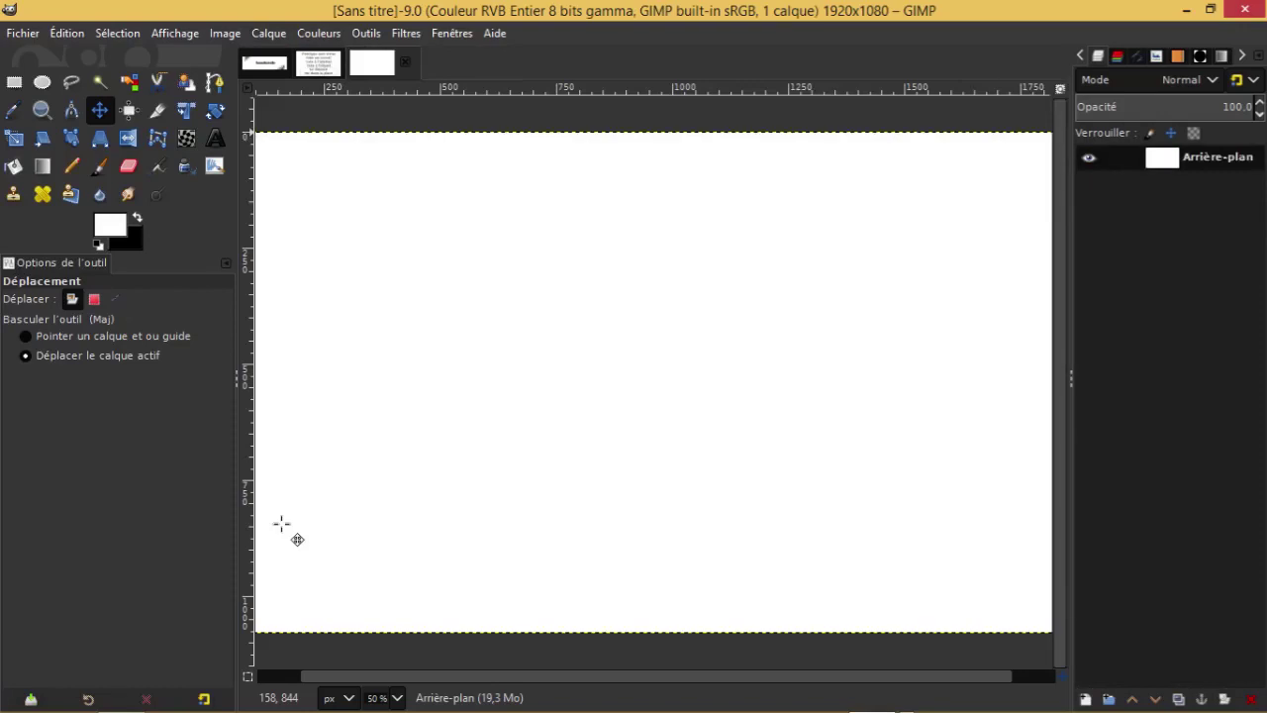
- Add a horizontal guide at 33% of the image height
{"action": "left_click", "coordinate": [227, 33]}
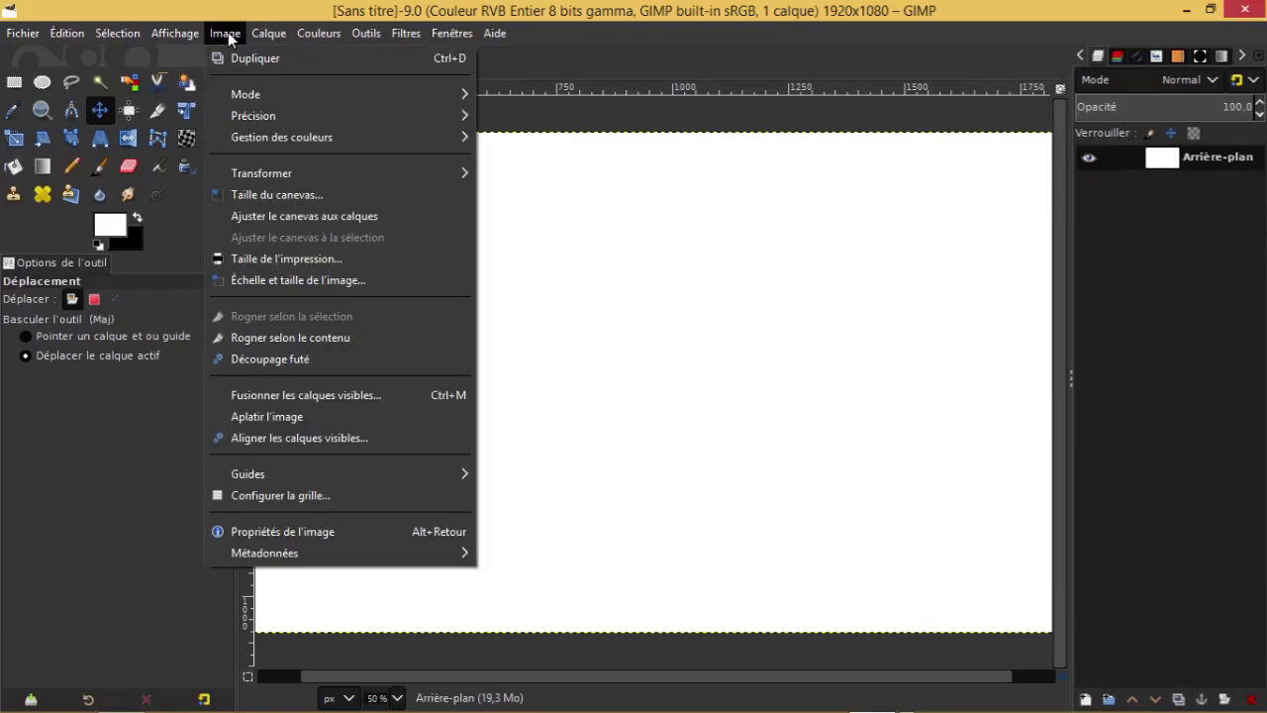
{"action": "mouse_move", "coordinate": [248, 474]}
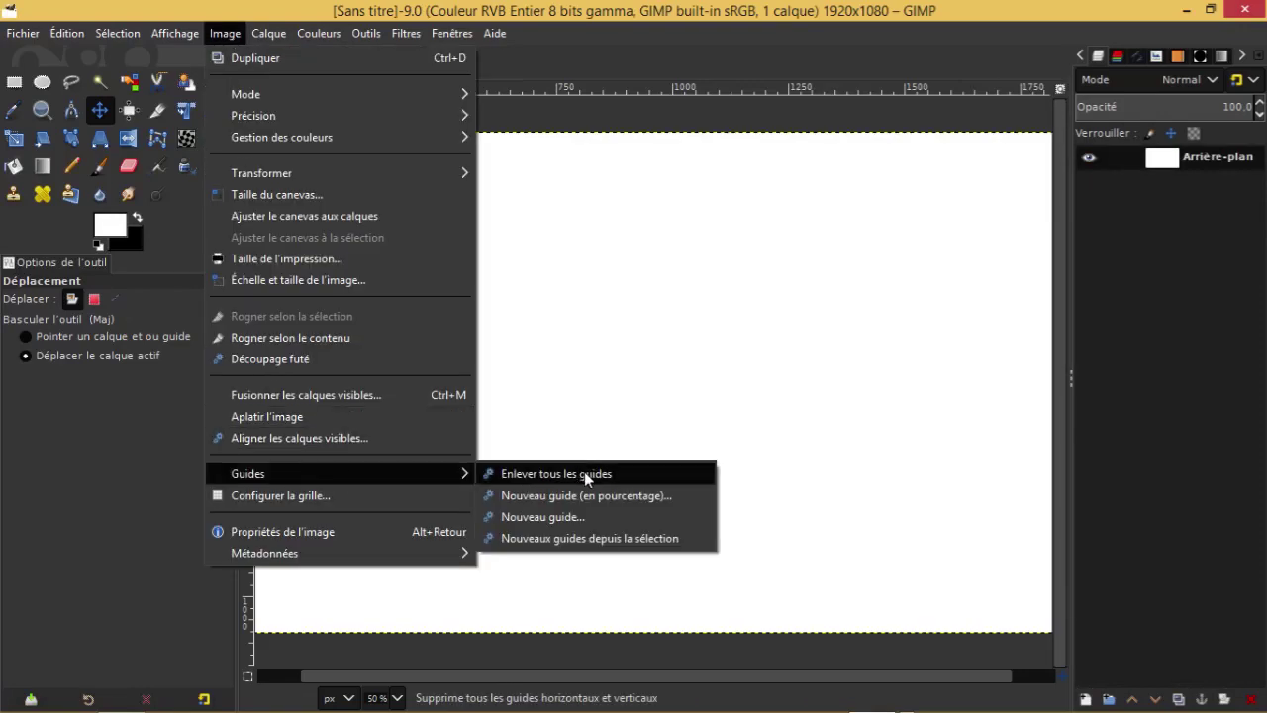
{"action": "left_click", "coordinate": [545, 497]}
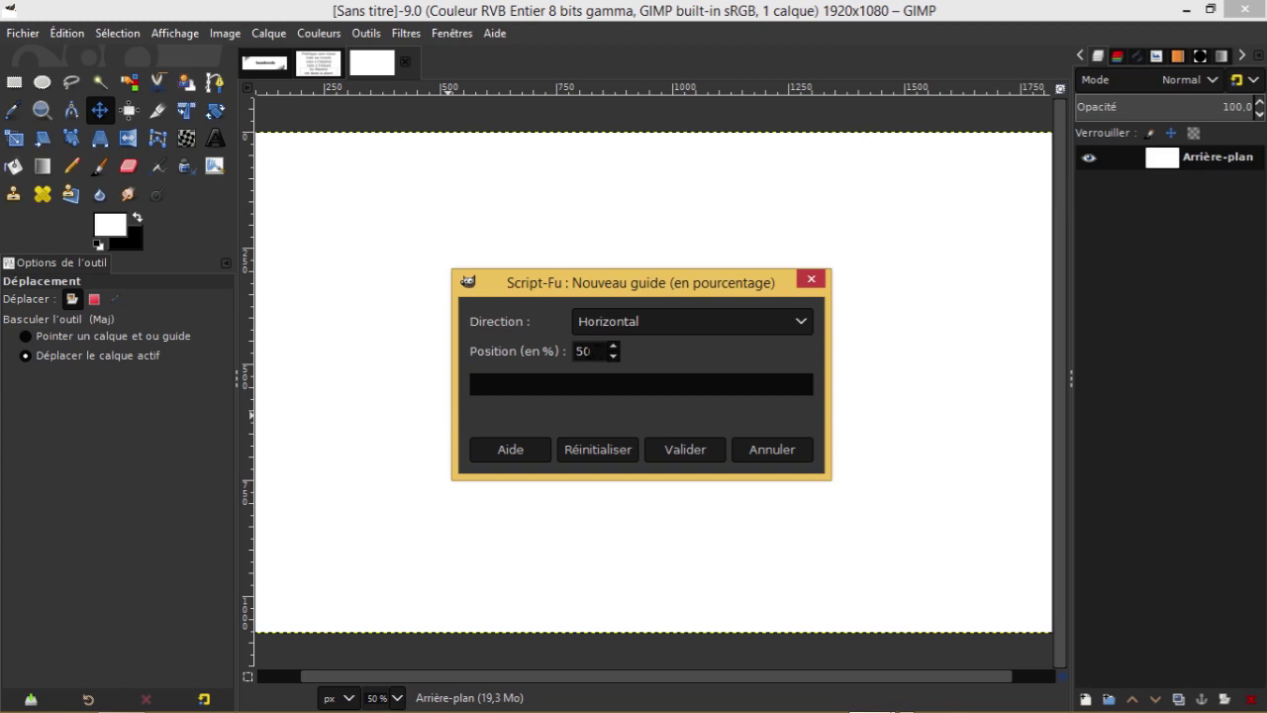
{"action": "left_click_drag", "start_coordinate": [599, 351], "coordinate": [555, 363]}
{"action": "left_click", "coordinate": [687, 457]}
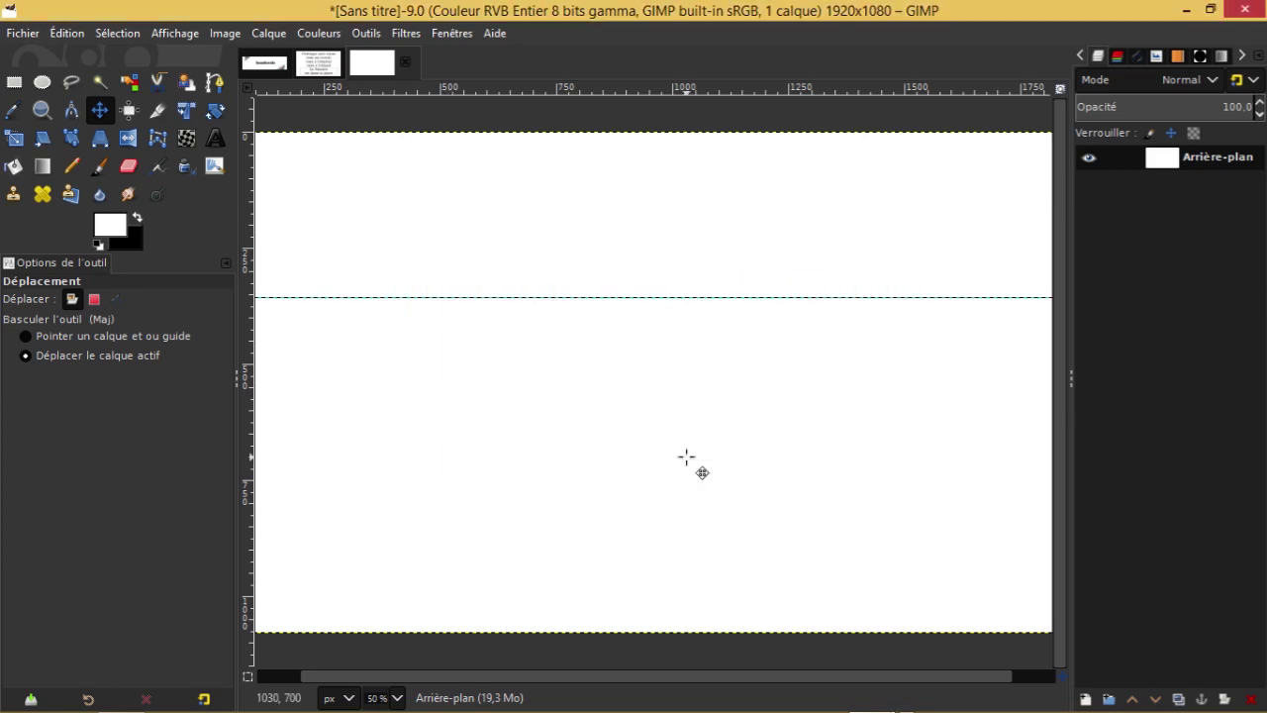
- Add a second horizontal guide at 66% of the height
{"action": "left_click", "coordinate": [224, 33]}
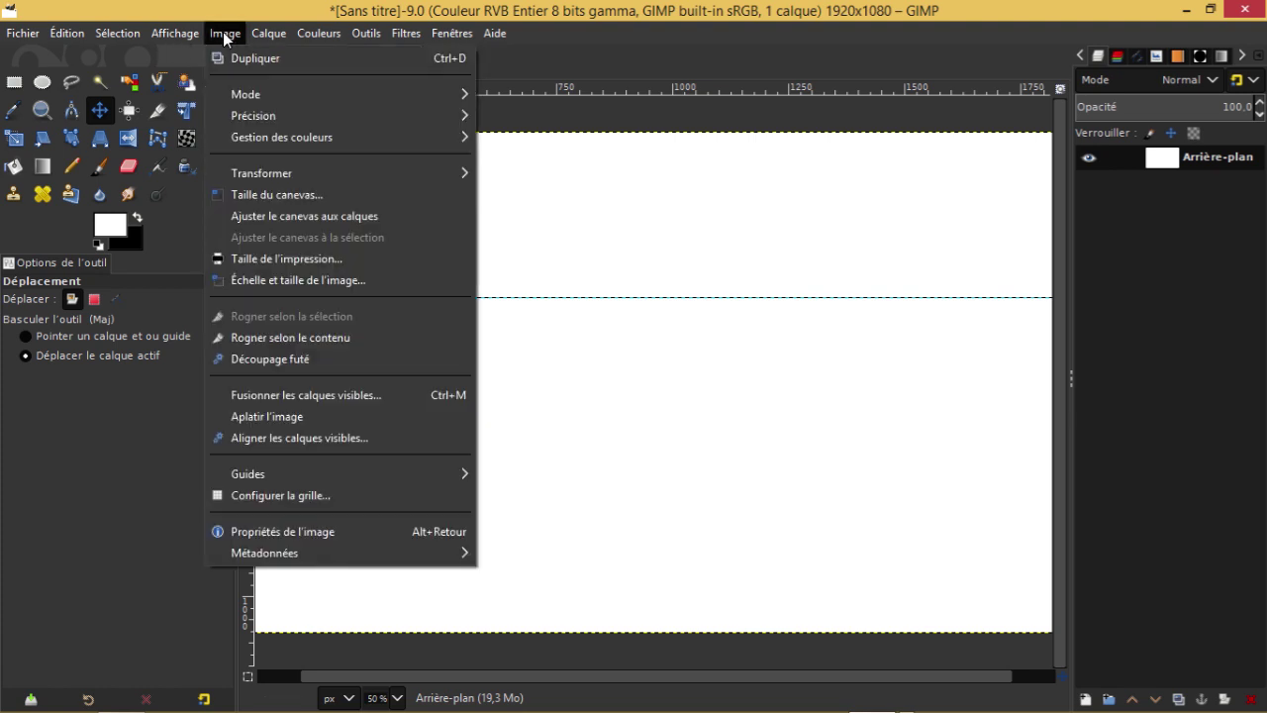
{"action": "mouse_move", "coordinate": [247, 475]}
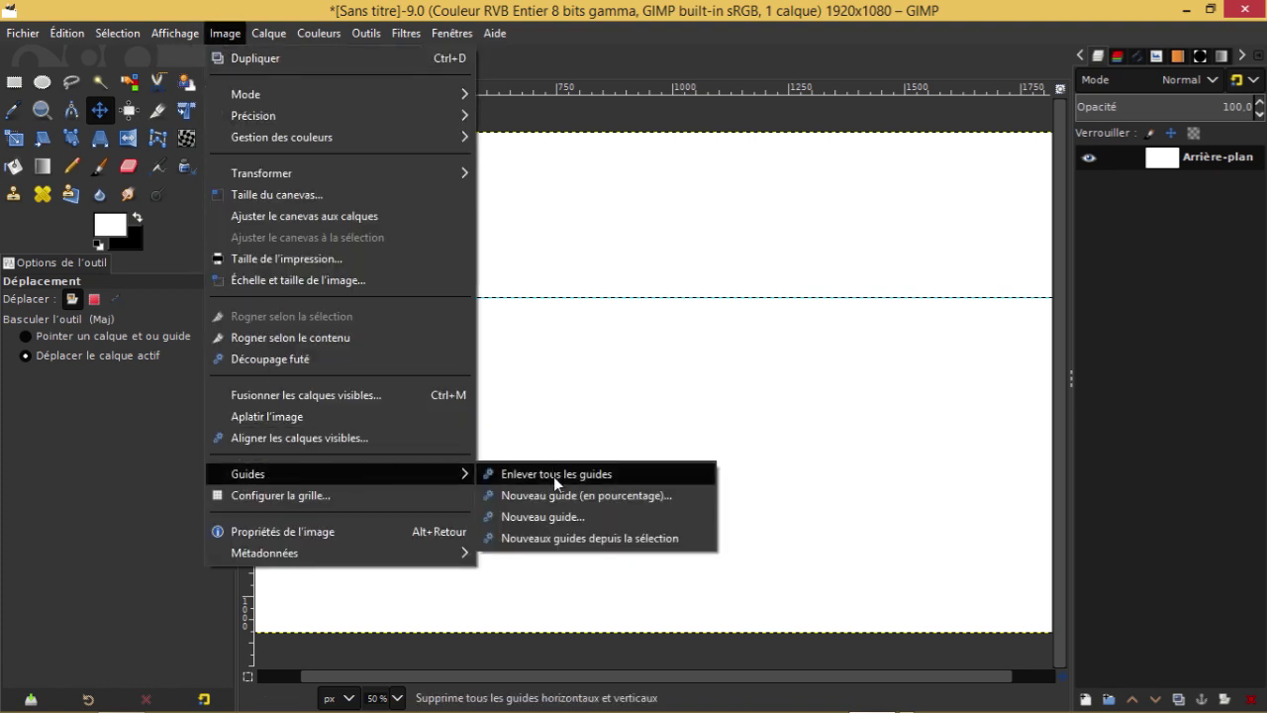
{"action": "left_click", "coordinate": [526, 492]}
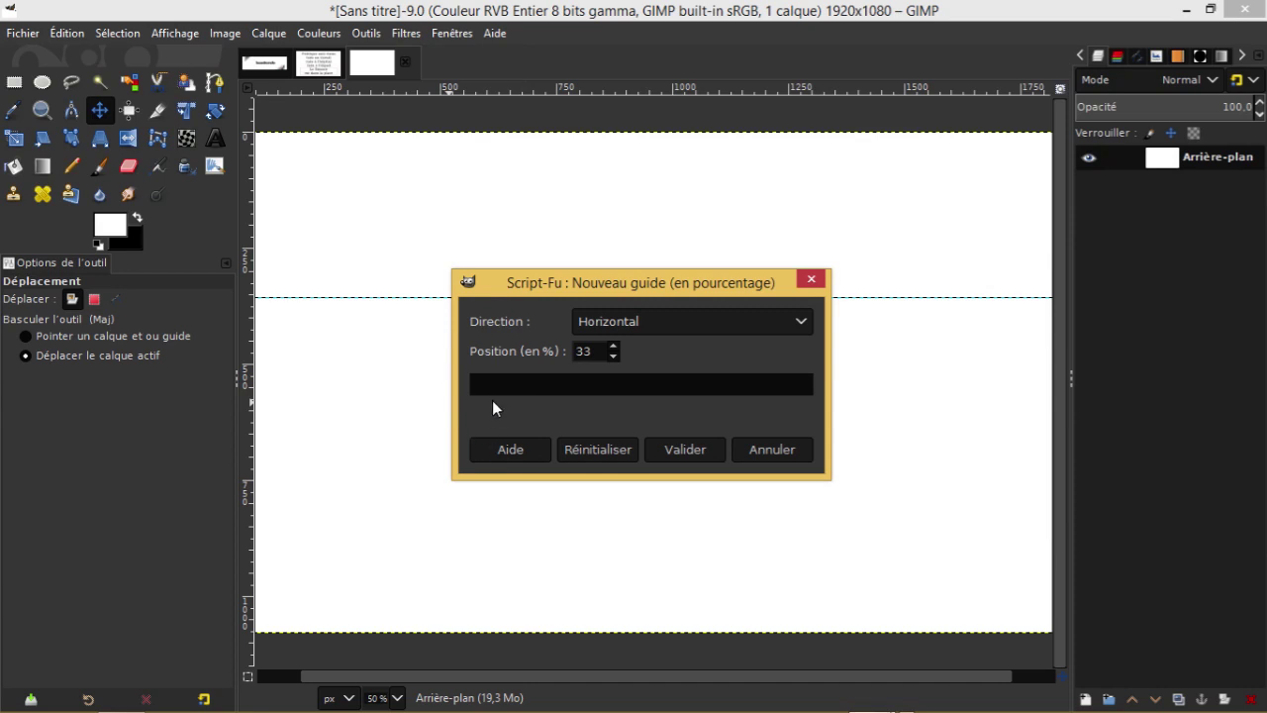
{"action": "key", "text": "ctrl+a"}
{"action": "type", "text": "66"}
{"action": "left_click", "coordinate": [681, 451]}
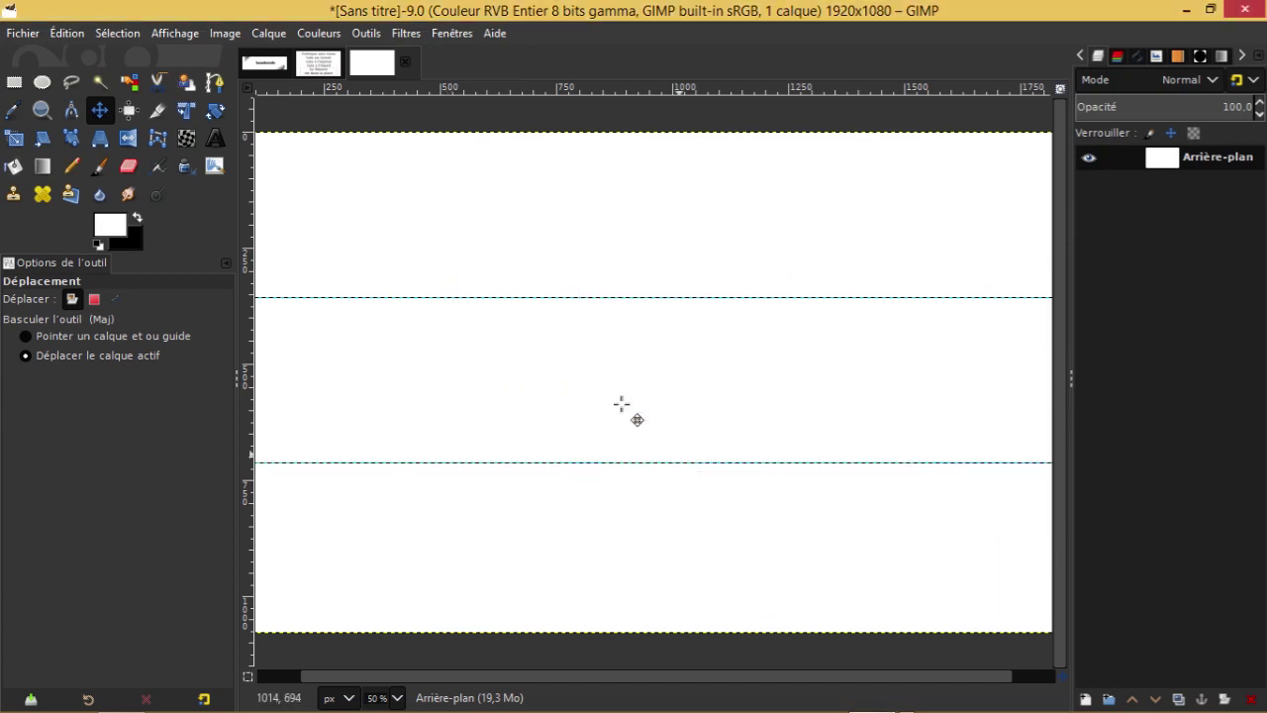
- Add a vertical guide at 50% of the image width
{"action": "left_click", "coordinate": [177, 35]}
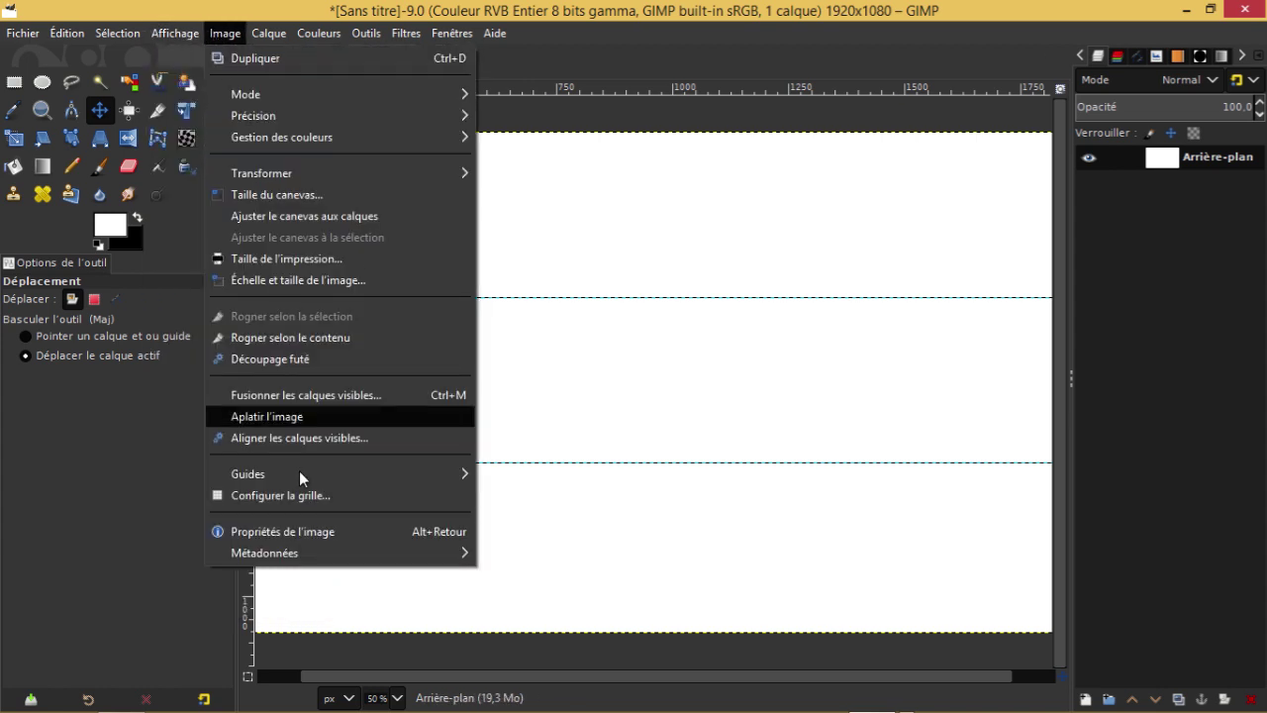
{"action": "mouse_move", "coordinate": [336, 474]}
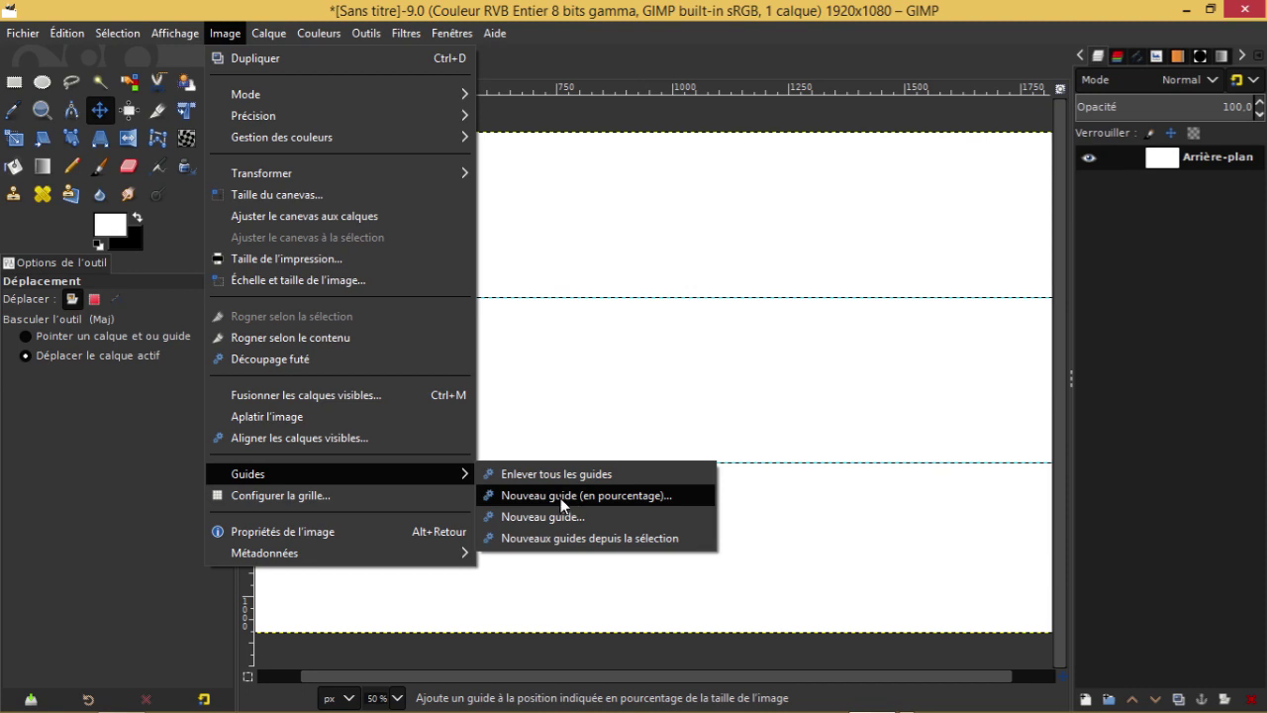
{"action": "left_click", "coordinate": [560, 498]}
{"action": "left_click", "coordinate": [624, 326]}
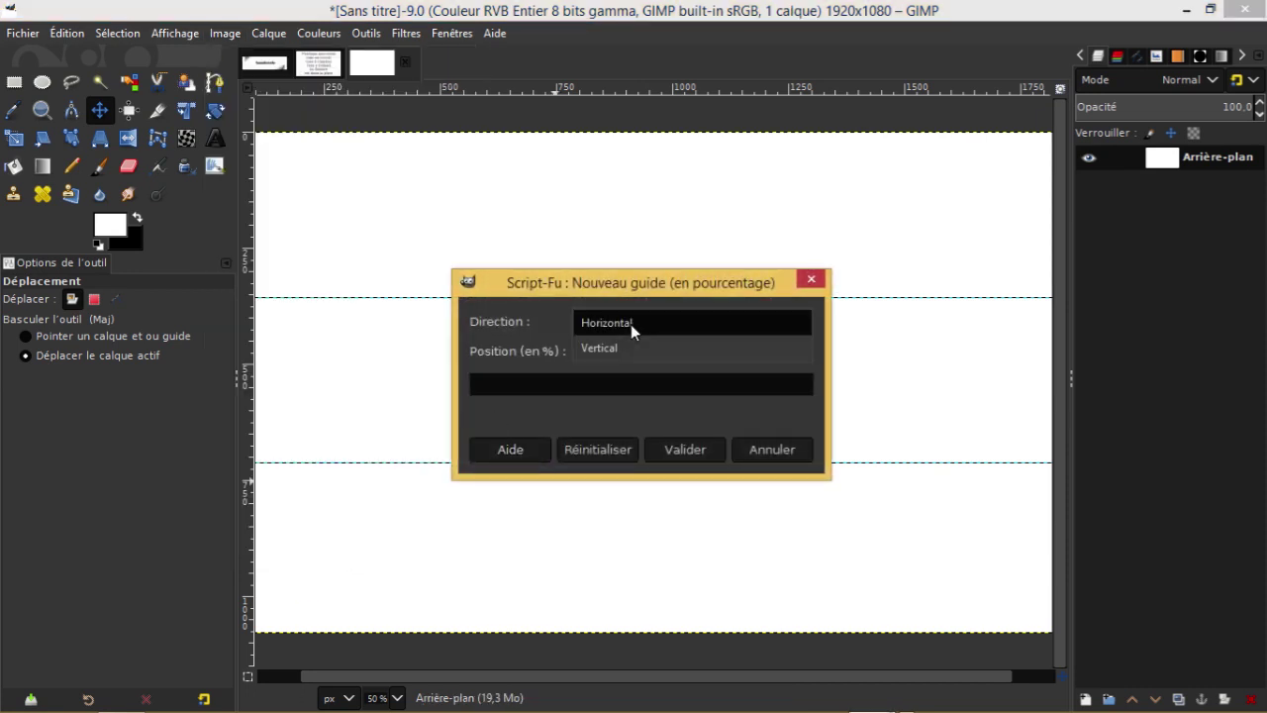
{"action": "left_click", "coordinate": [601, 347]}
{"action": "left_click_drag", "start_coordinate": [593, 354], "coordinate": [572, 352]}
{"action": "type", "text": "50"}
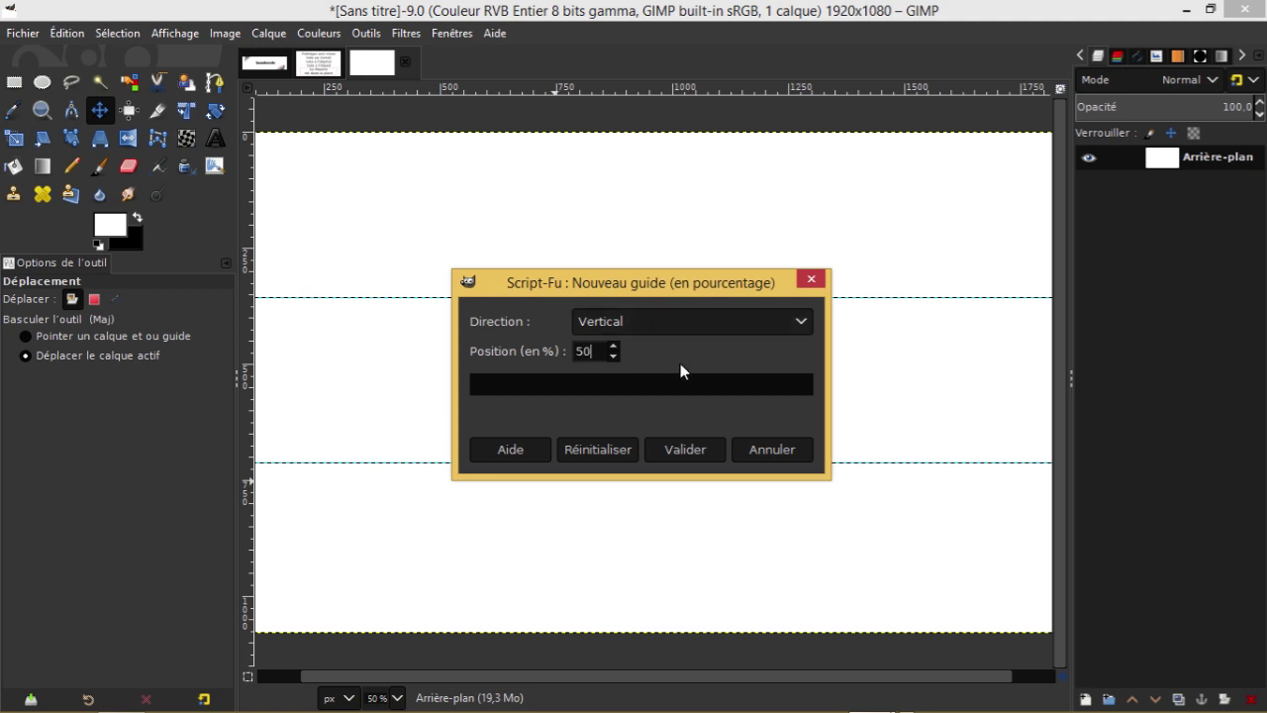
{"action": "left_click", "coordinate": [680, 450]}
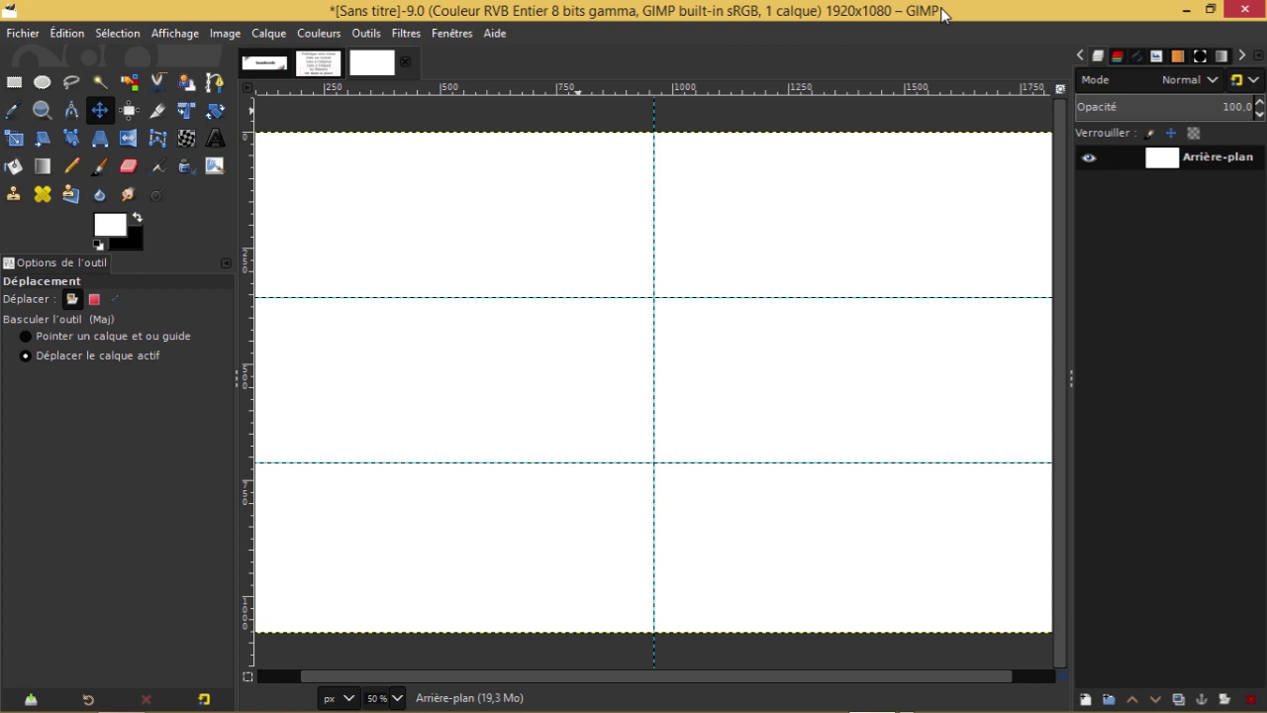
- Add a new layer and draw a black text box across the top third
{"action": "left_click", "coordinate": [1085, 701]}
{"action": "left_click", "coordinate": [1126, 681]}
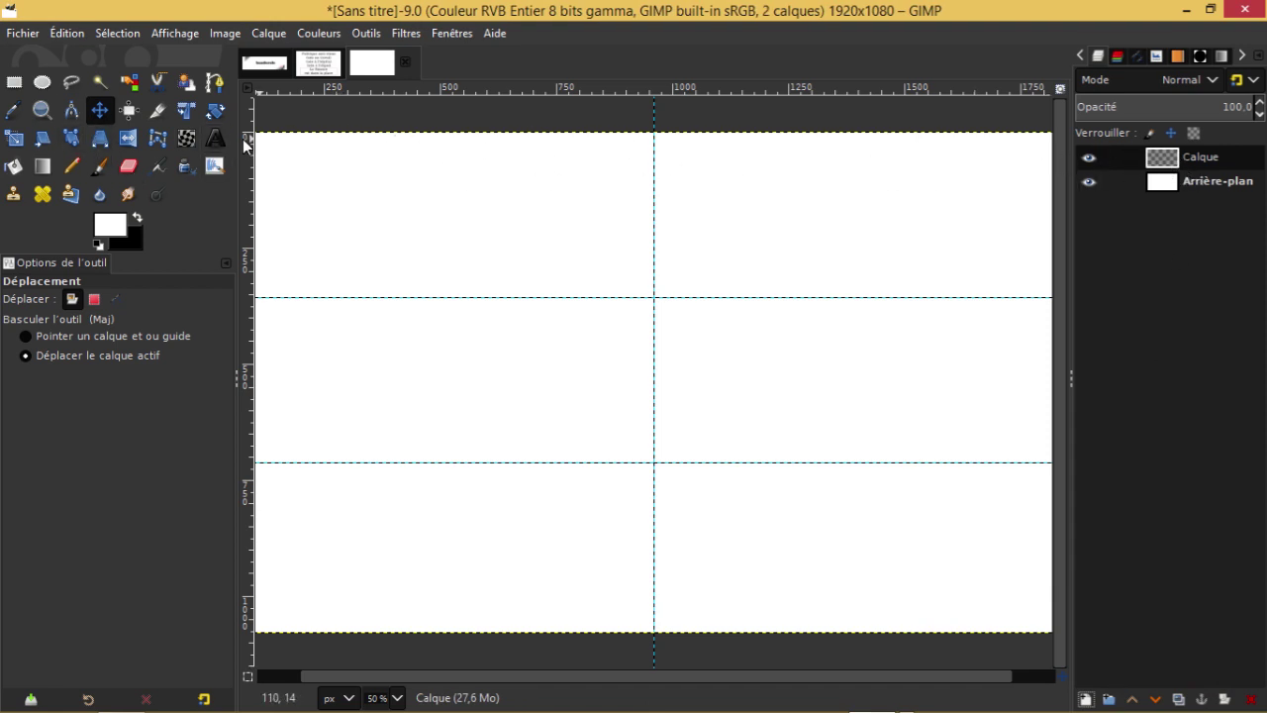
{"action": "left_click", "coordinate": [215, 138]}
{"action": "mouse_move", "coordinate": [258, 136]}
{"action": "left_mouse_down"}
{"action": "mouse_move", "coordinate": [731, 297]}
{"action": "mouse_move", "coordinate": [1053, 295]}
{"action": "left_mouse_up"}
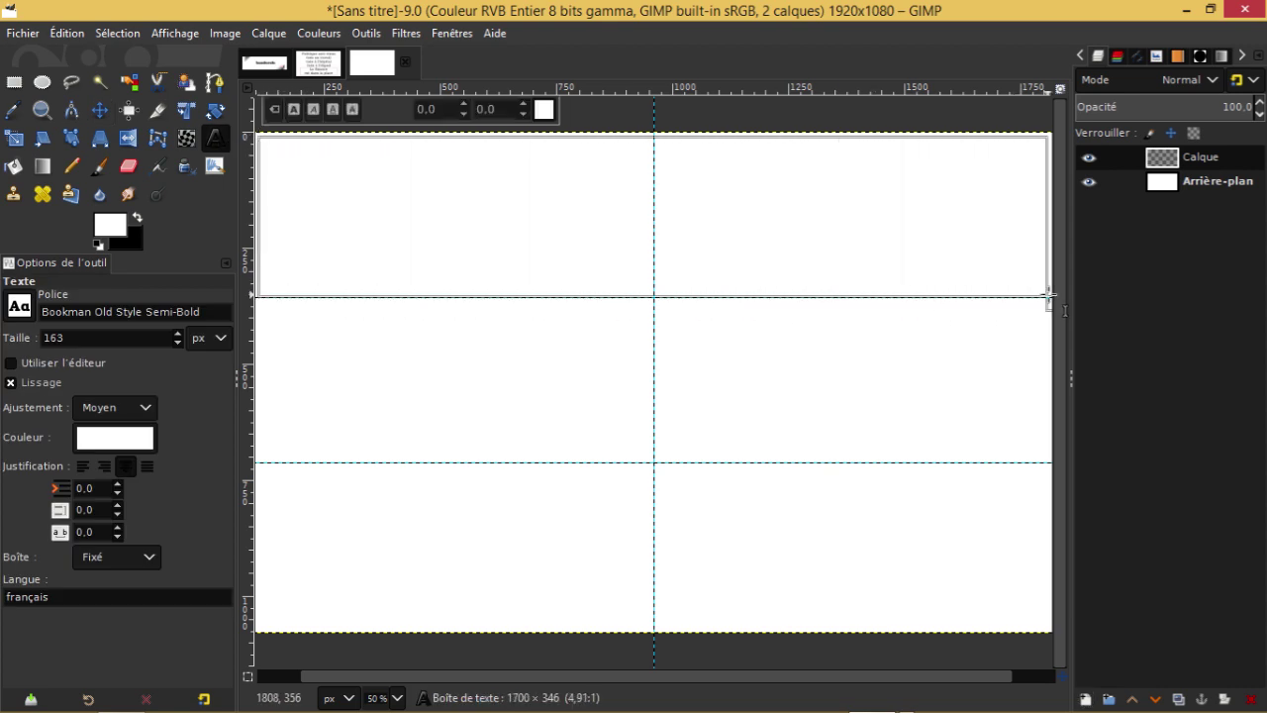
{"action": "left_click", "coordinate": [104, 436]}
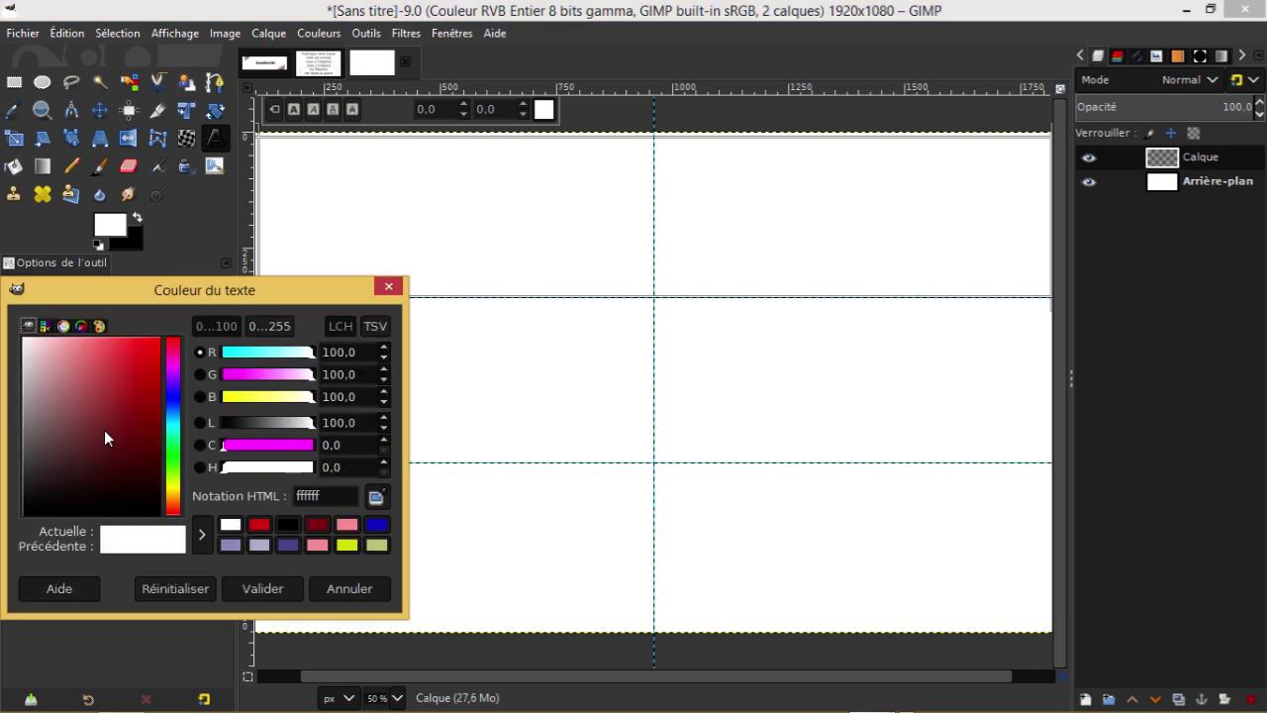
{"action": "left_click", "coordinate": [287, 524]}
{"action": "left_click", "coordinate": [262, 588]}
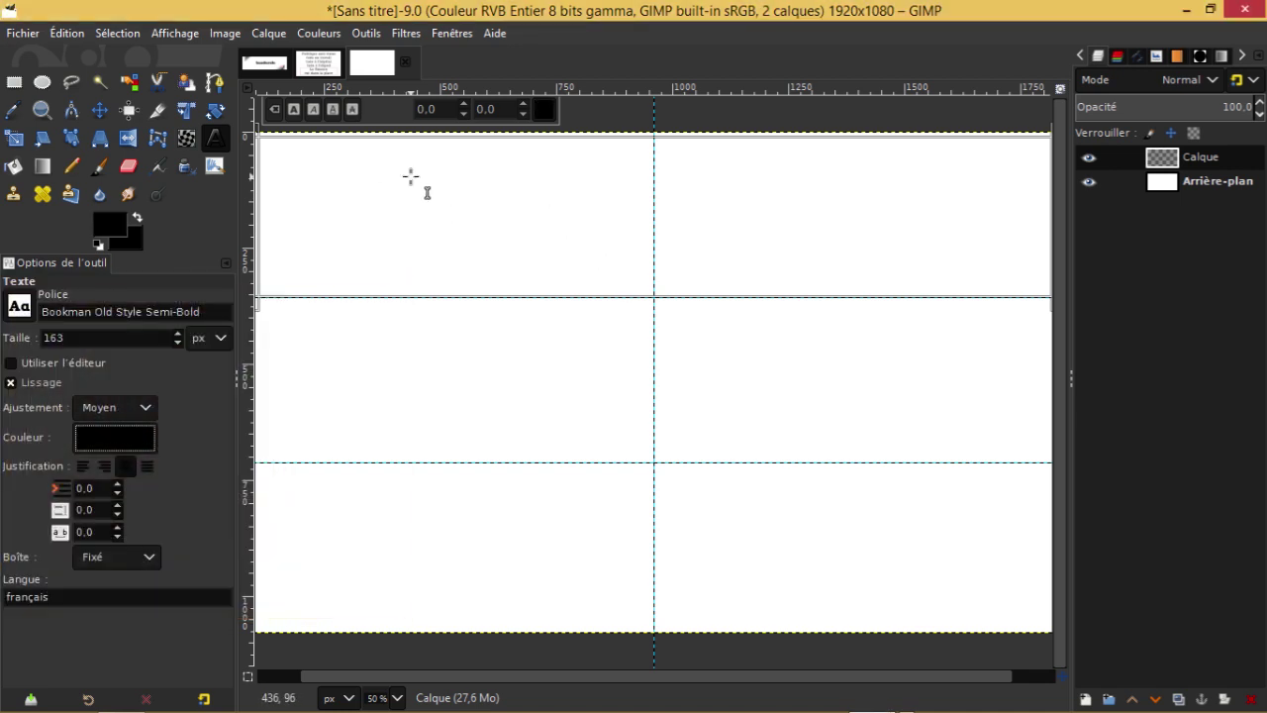
- Set the text size to 279 px and type POLITIQUE in the top band
{"action": "triple_click", "coordinate": [176, 334]}
{"action": "type", "text": "250"}
{"action": "scroll", "coordinate": [178, 335], "scroll_direction": "up", "scroll_amount": 20}
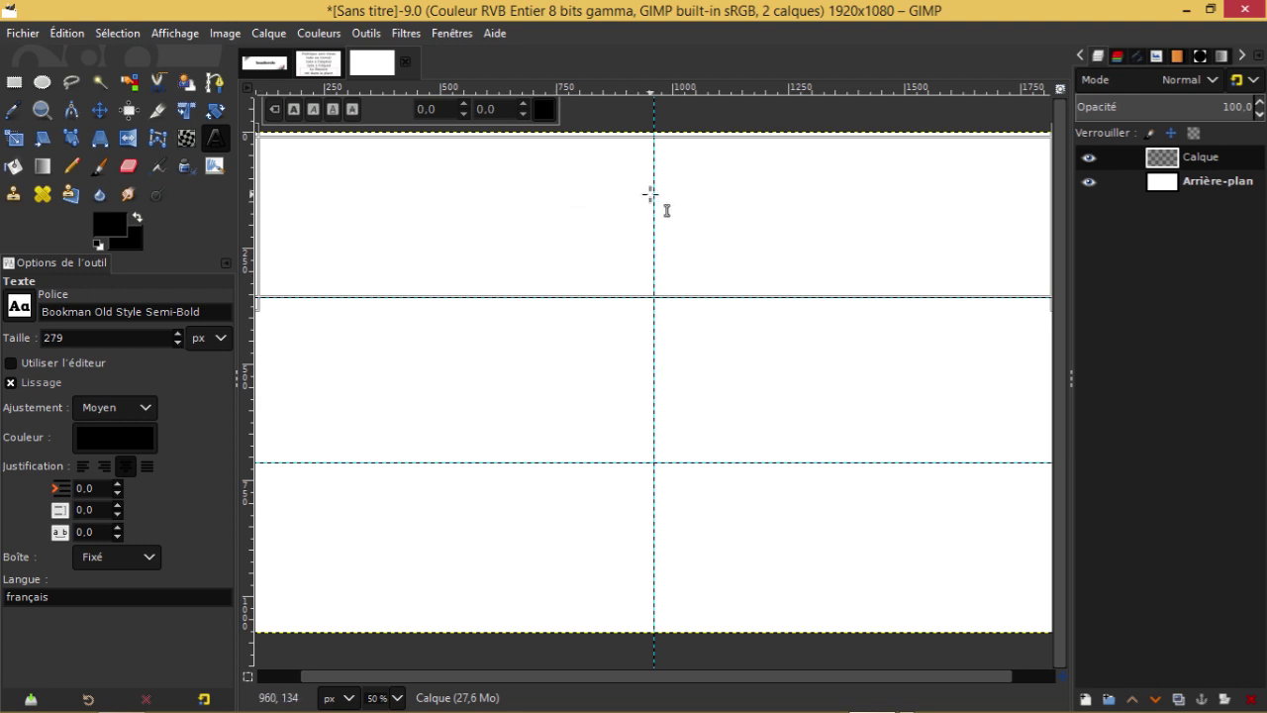
{"action": "left_click", "coordinate": [651, 195]}
{"action": "type", "text": "P"}
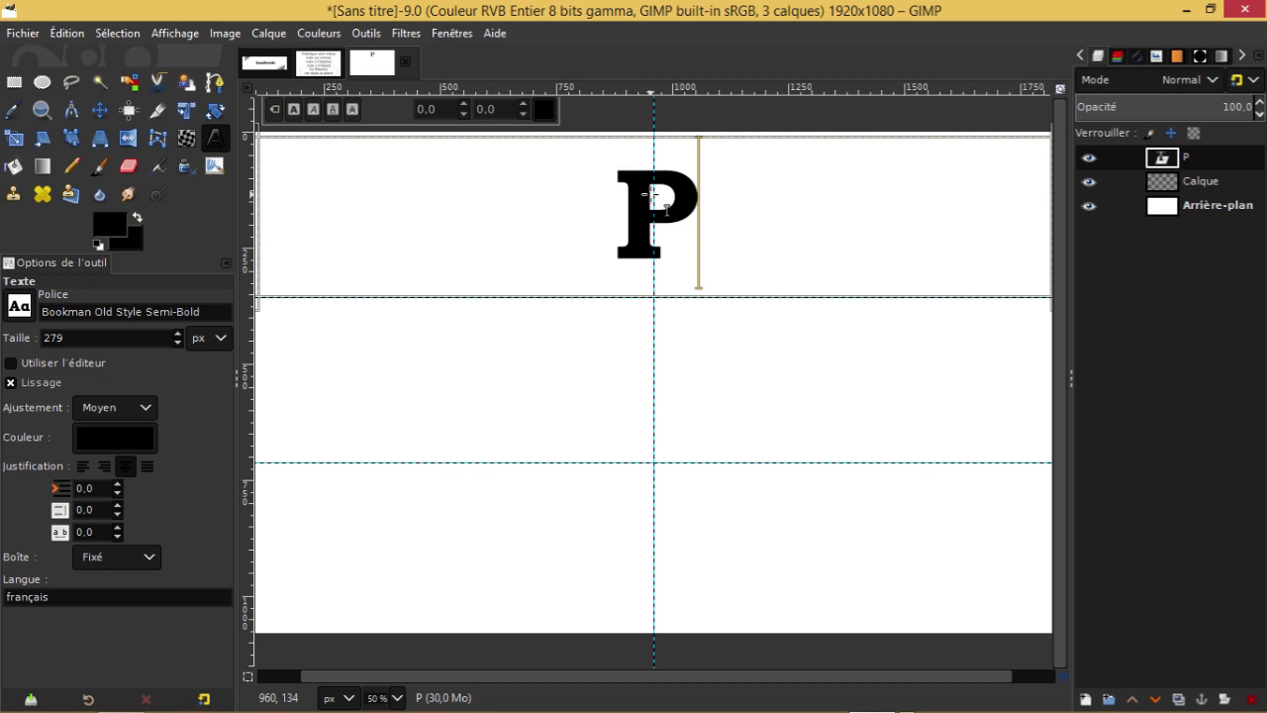
{"action": "type", "text": "OLI"}
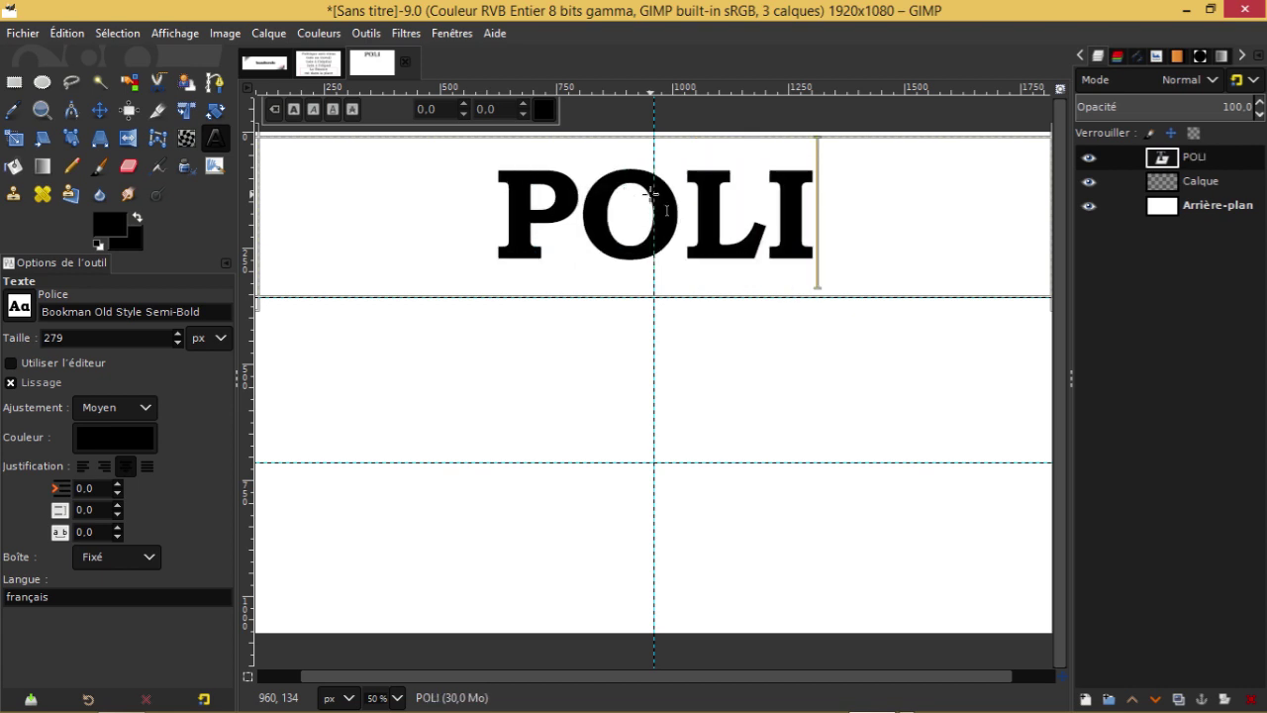
{"action": "type", "text": "TIQ"}
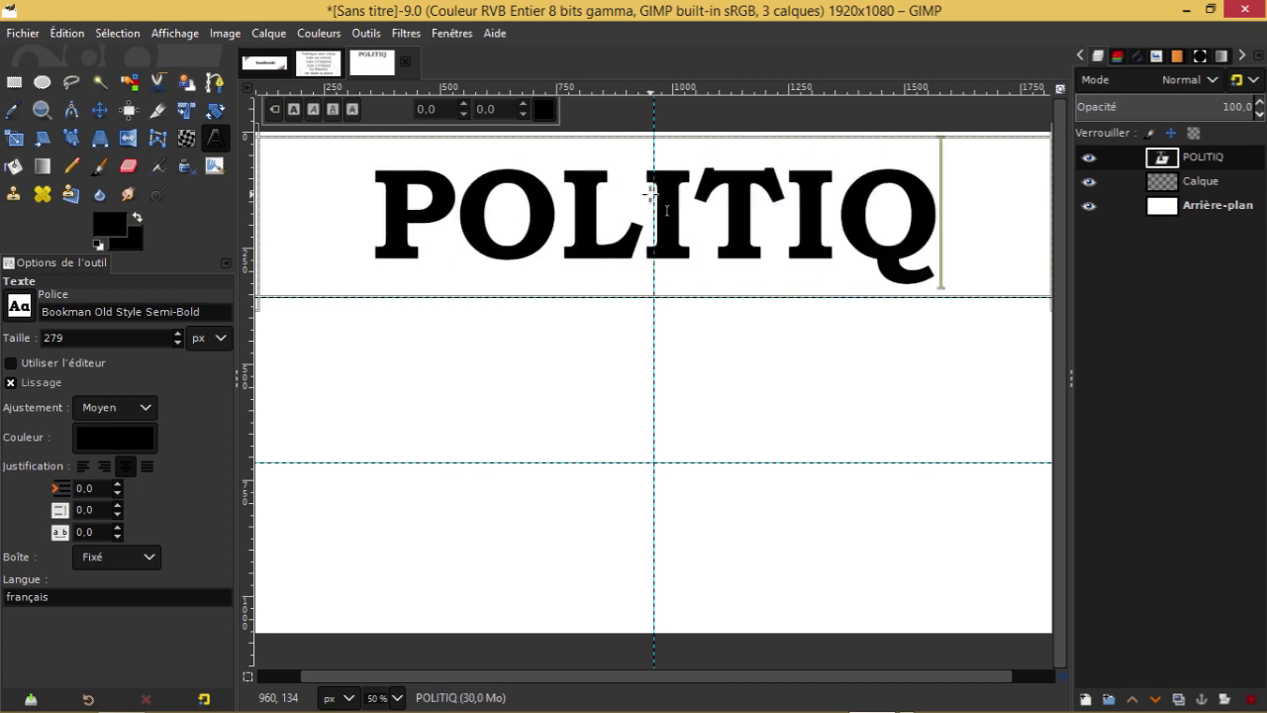
{"action": "type", "text": "UE"}
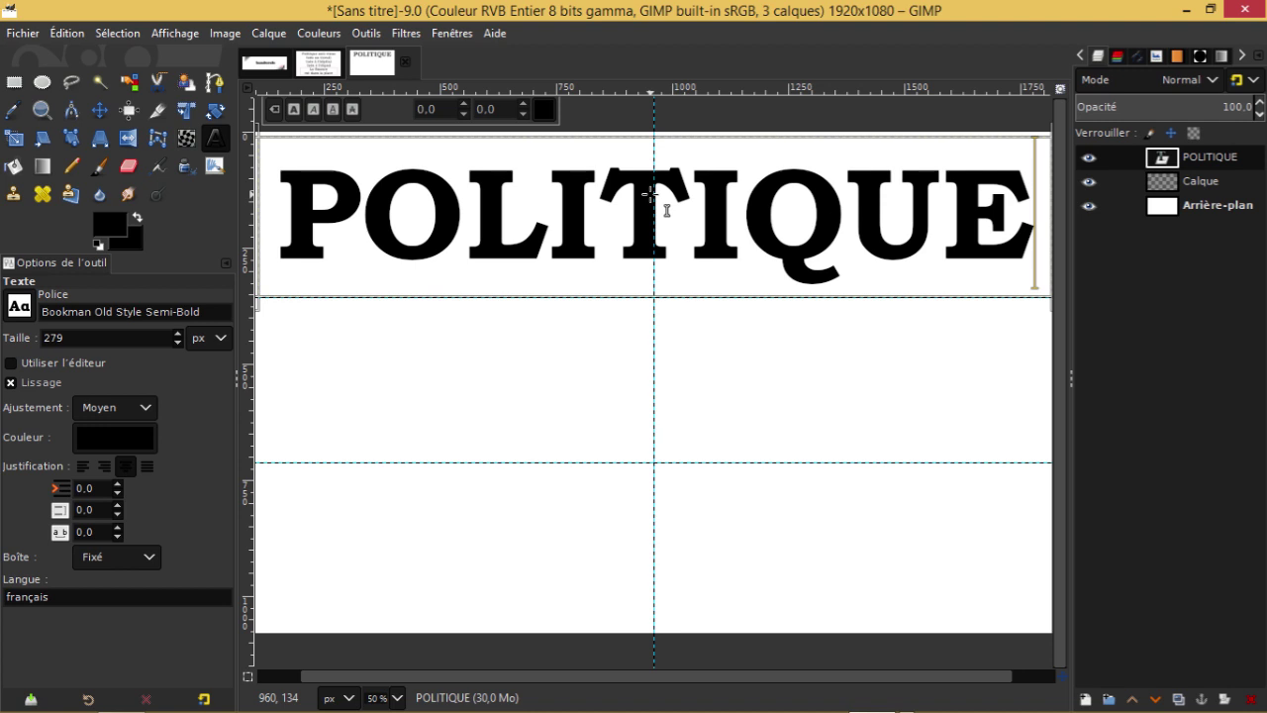
- Merge the POLITIQUE text layer down and add a new empty layer
{"action": "right_click", "coordinate": [1163, 163]}
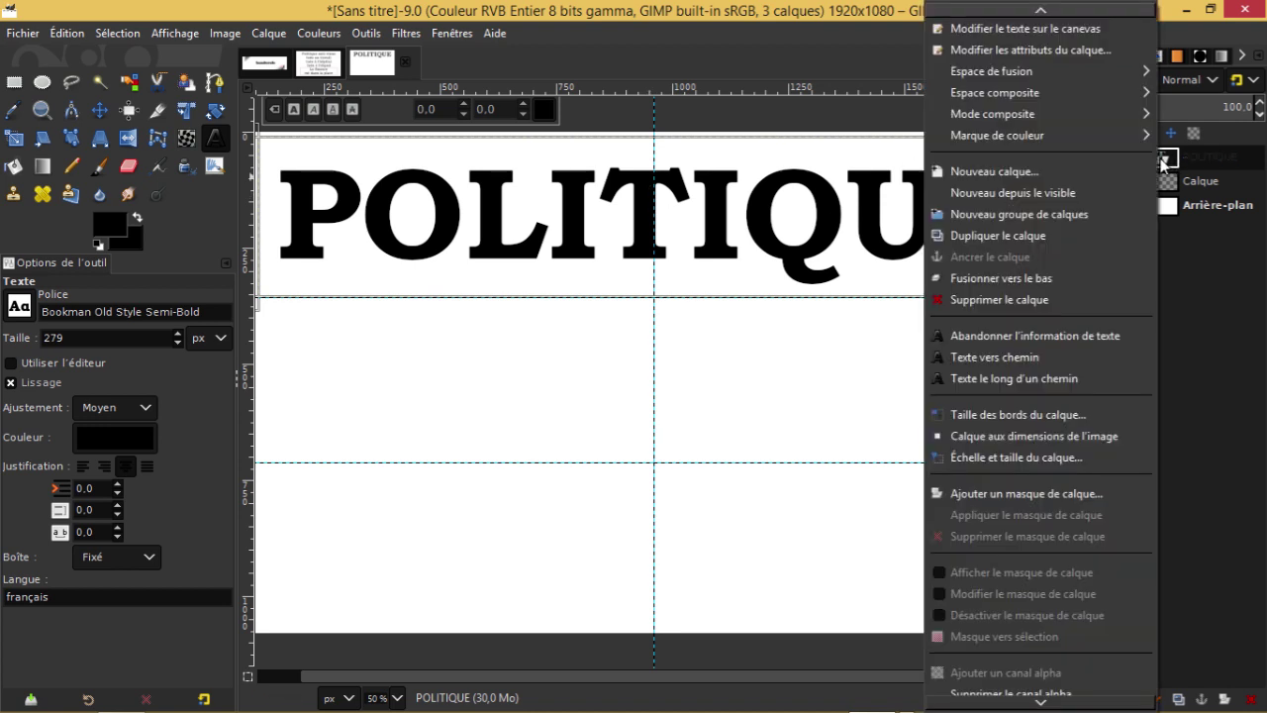
{"action": "left_click", "coordinate": [1015, 283]}
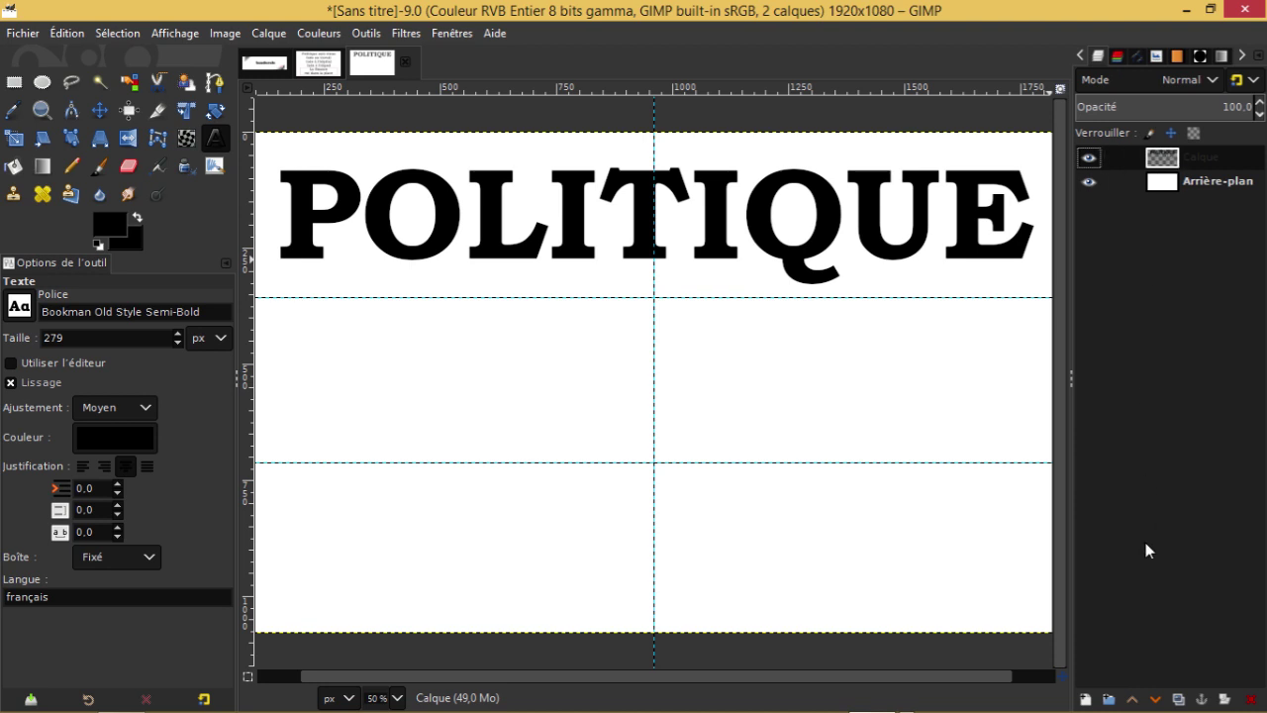
{"action": "left_click", "coordinate": [1085, 699]}
{"action": "left_click", "coordinate": [1125, 680]}
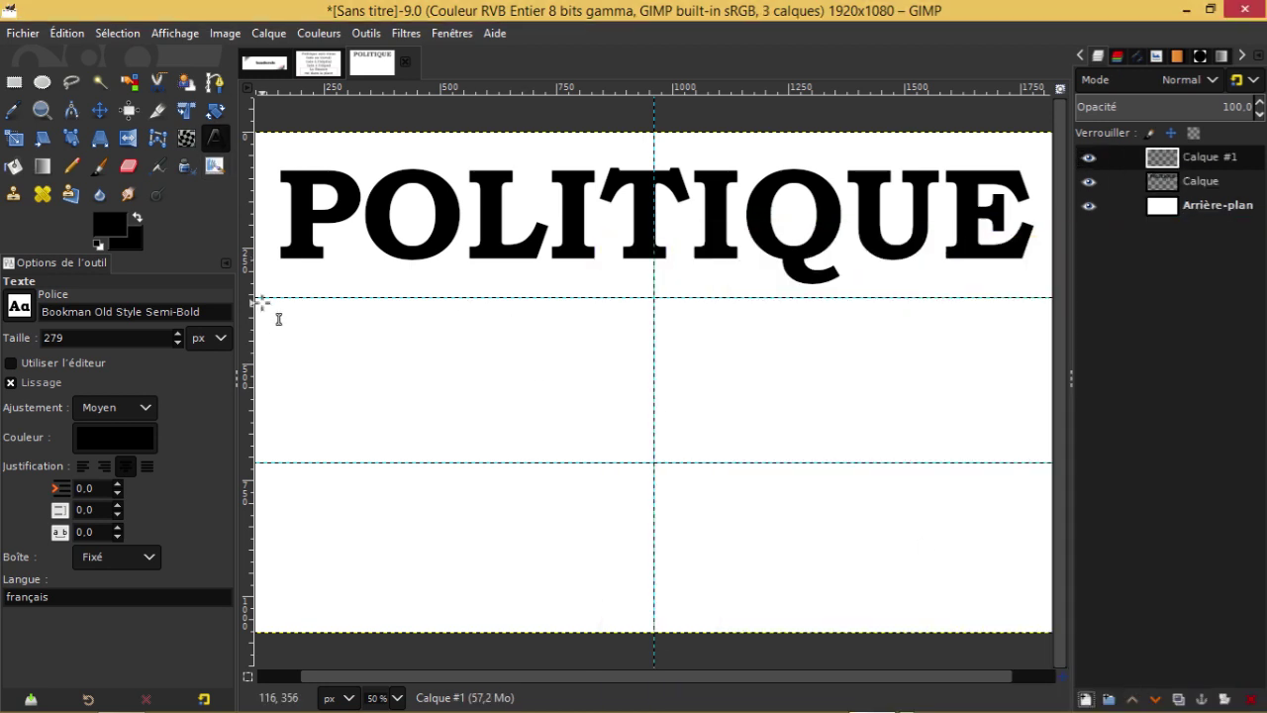
- Type ANTI-VIEUX in the middle band, shrinking it to 261 px to fit one line
{"action": "mouse_move", "coordinate": [258, 297]}
{"action": "left_mouse_down"}
{"action": "mouse_move", "coordinate": [483, 449]}
{"action": "mouse_move", "coordinate": [1047, 459]}
{"action": "left_mouse_up"}
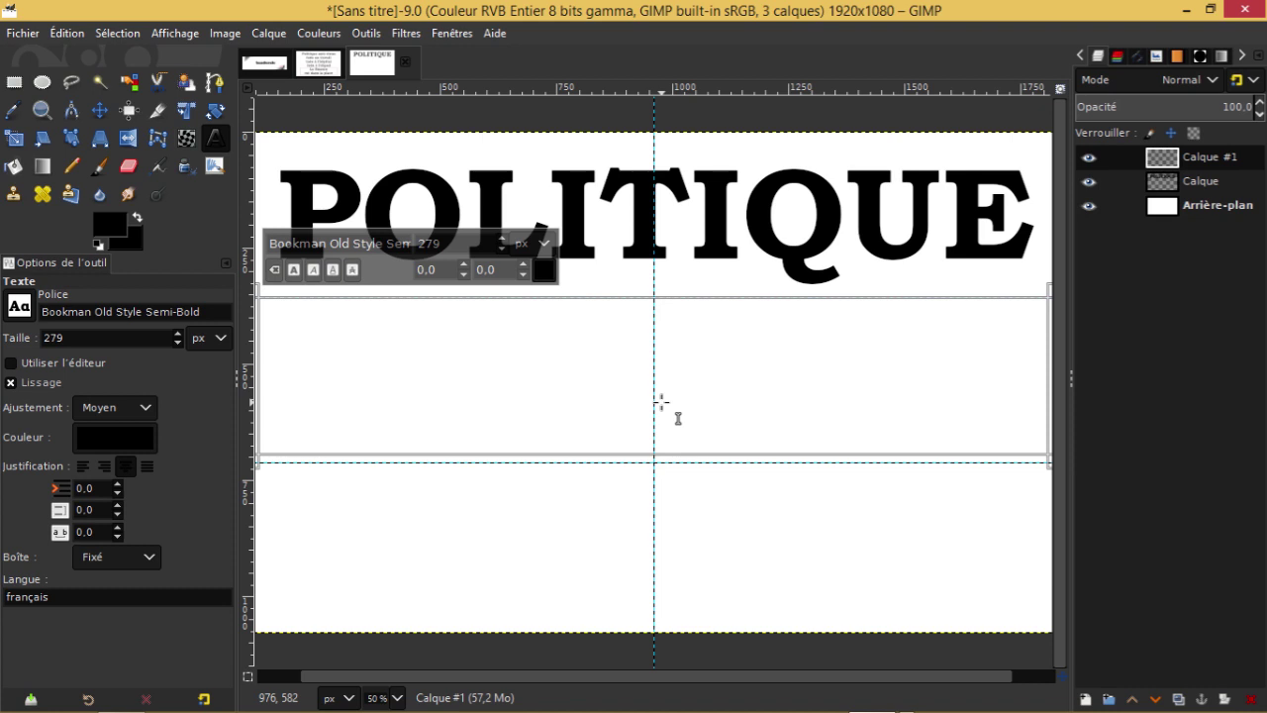
{"action": "type", "text": "ANTI-VIE"}
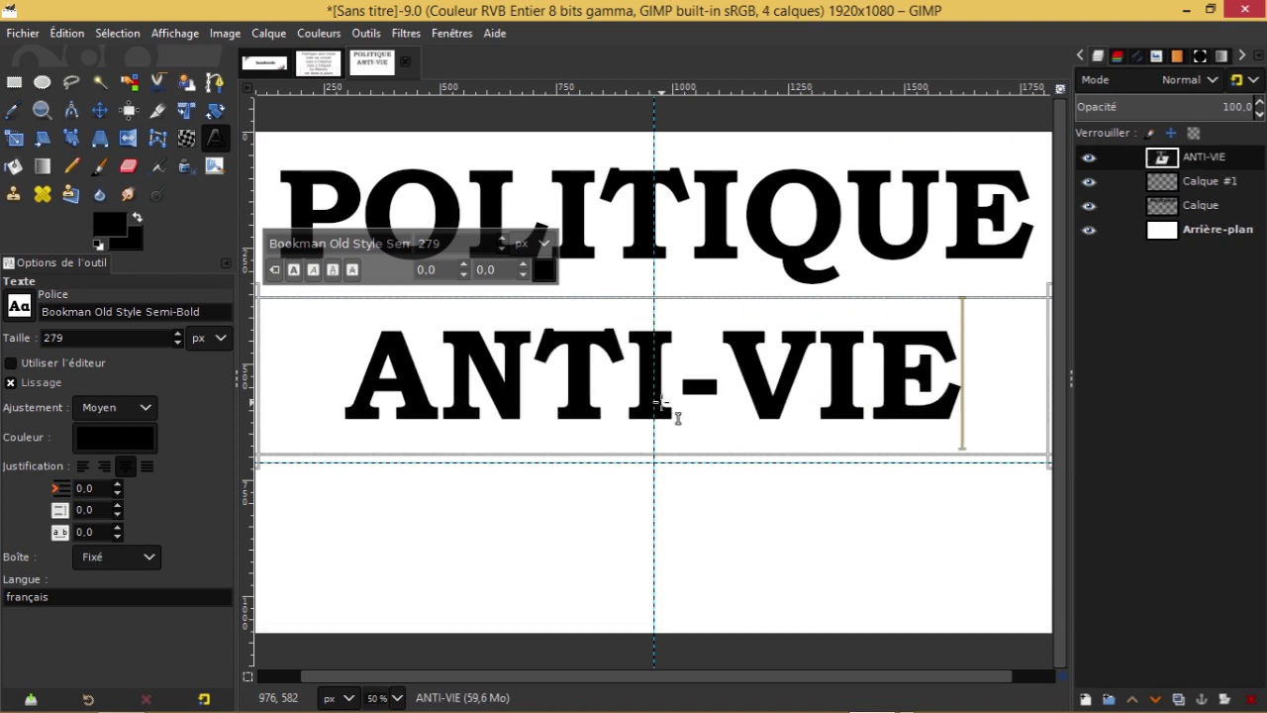
{"action": "type", "text": "UX"}
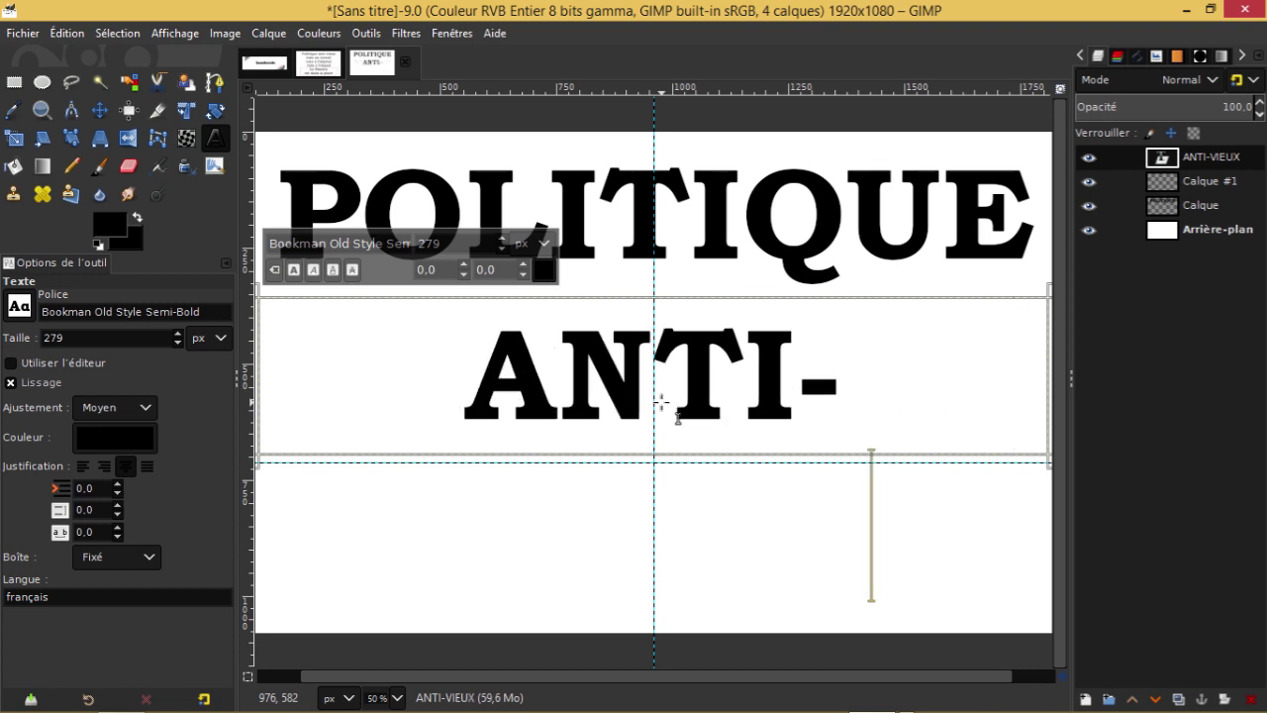
{"action": "left_click", "coordinate": [179, 342]}
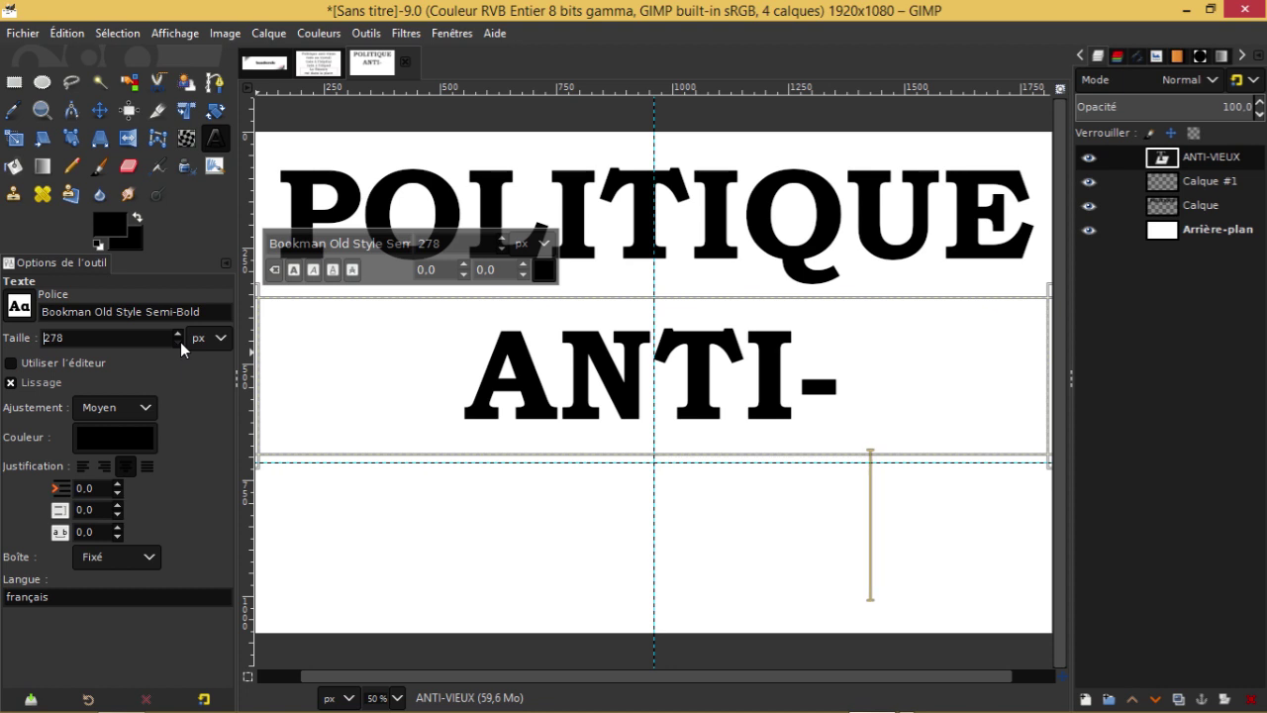
{"action": "left_click", "coordinate": [180, 341]}
{"action": "left_click", "coordinate": [180, 341]}
{"action": "left_click", "coordinate": [180, 341]}
{"action": "left_click", "coordinate": [181, 342]}
{"action": "left_click", "coordinate": [180, 342]}
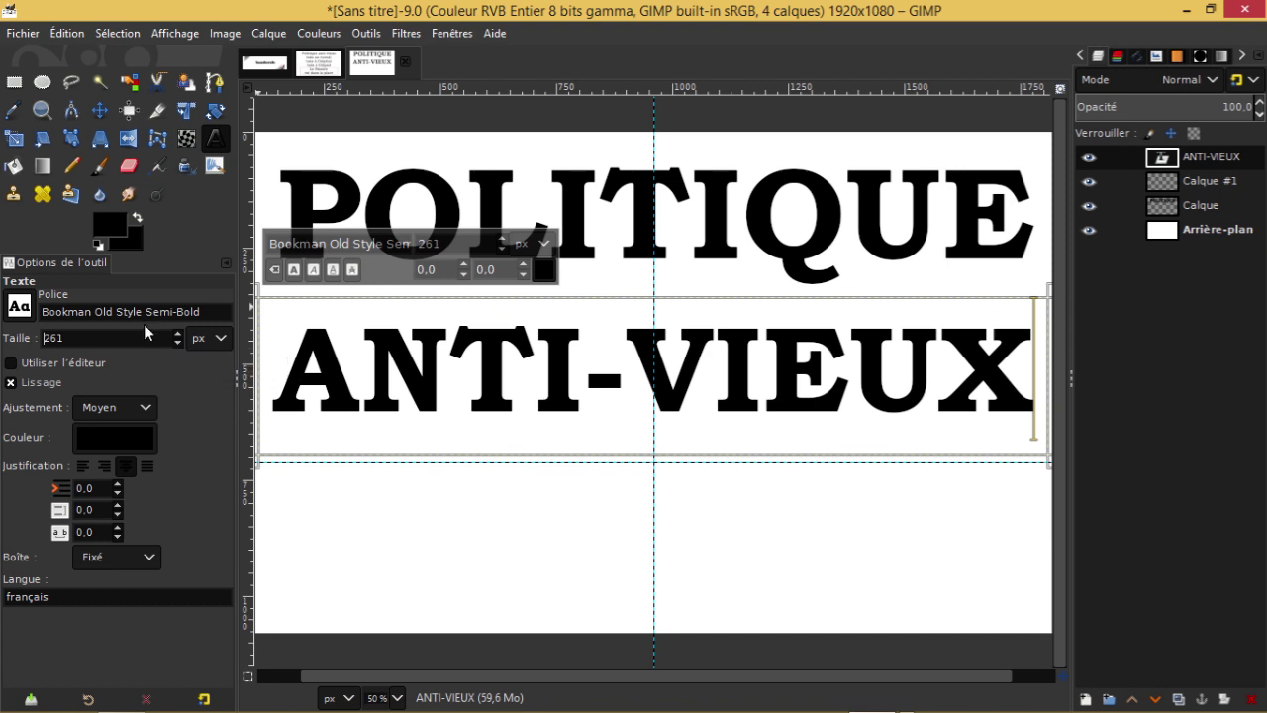
{"action": "left_click", "coordinate": [1170, 162]}
{"action": "right_click", "coordinate": [1168, 166]}
- Merge the ANTI-VIEUX and remaining layers down into the single Arrière-plan layer
{"action": "left_click", "coordinate": [1035, 279]}
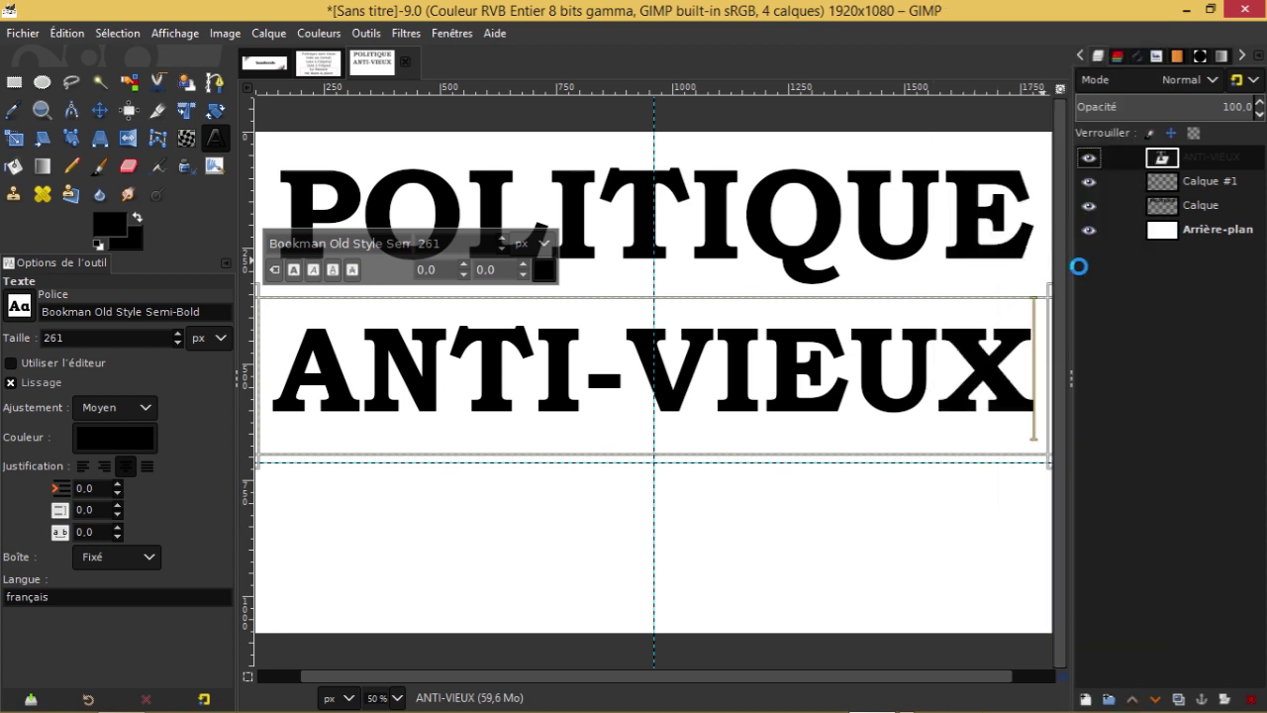
{"action": "right_click", "coordinate": [1165, 165]}
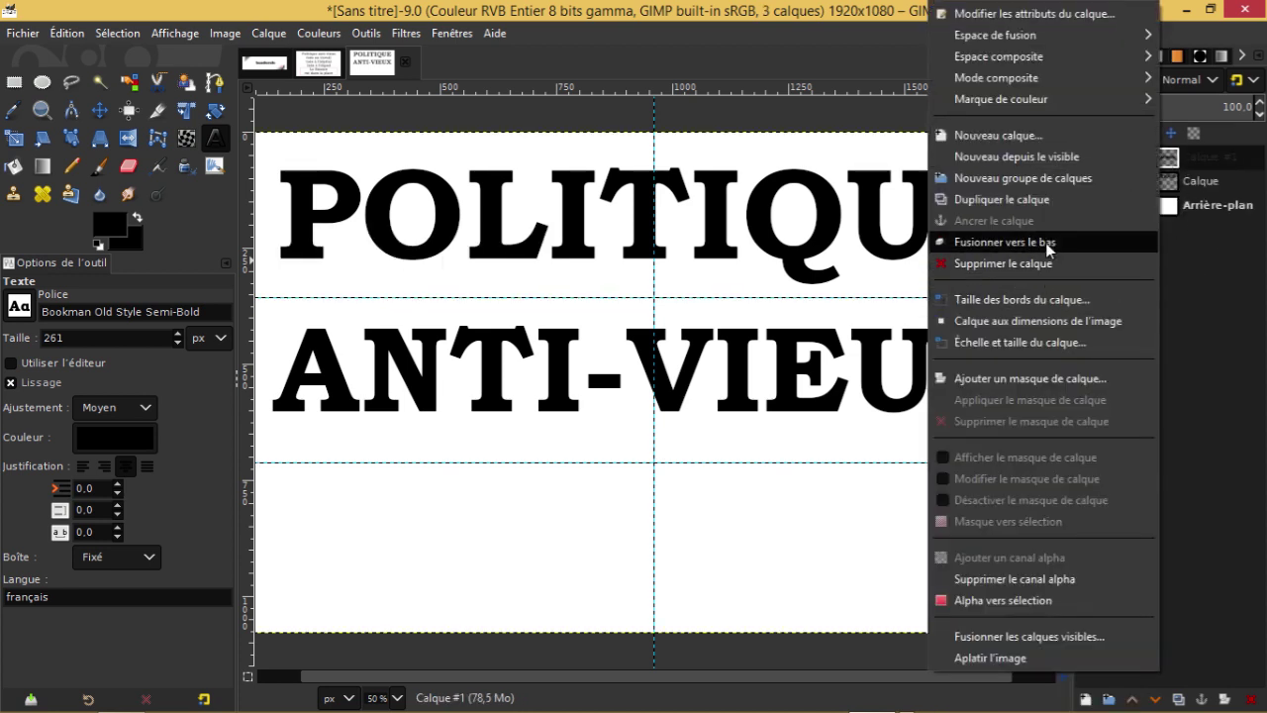
{"action": "left_click", "coordinate": [1044, 242]}
{"action": "right_click", "coordinate": [1164, 158]}
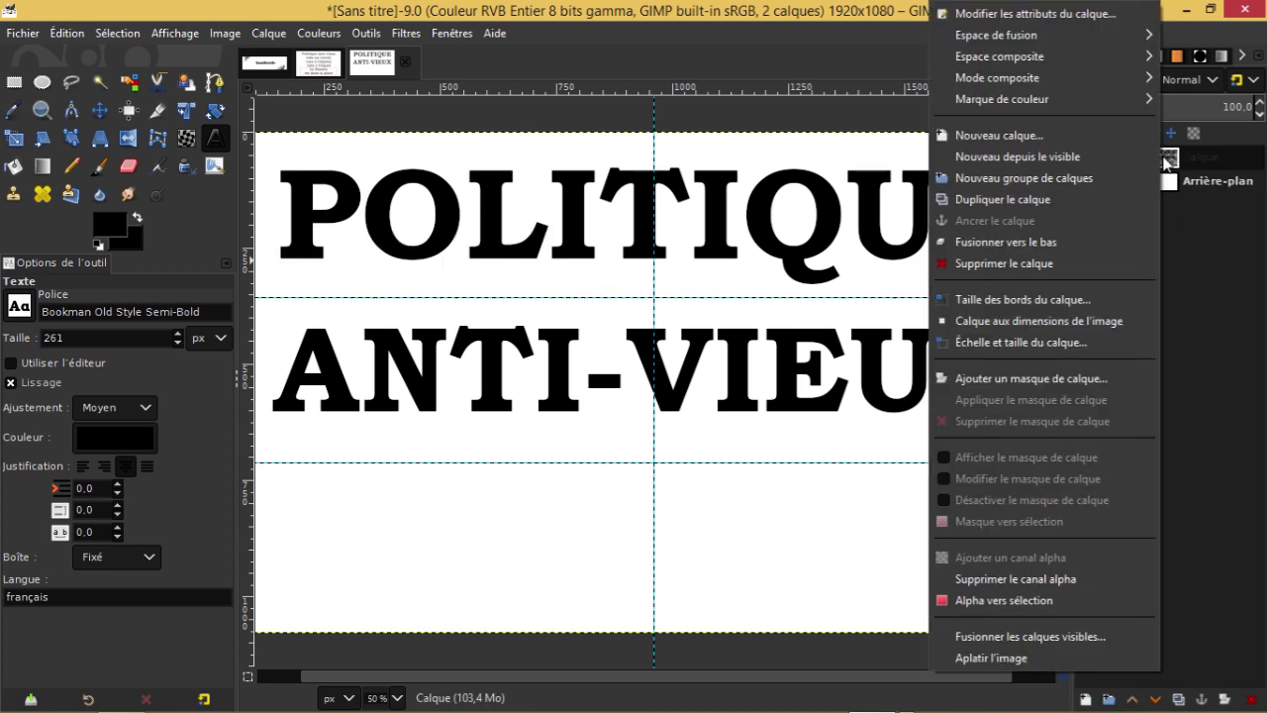
{"action": "left_click", "coordinate": [1039, 242]}
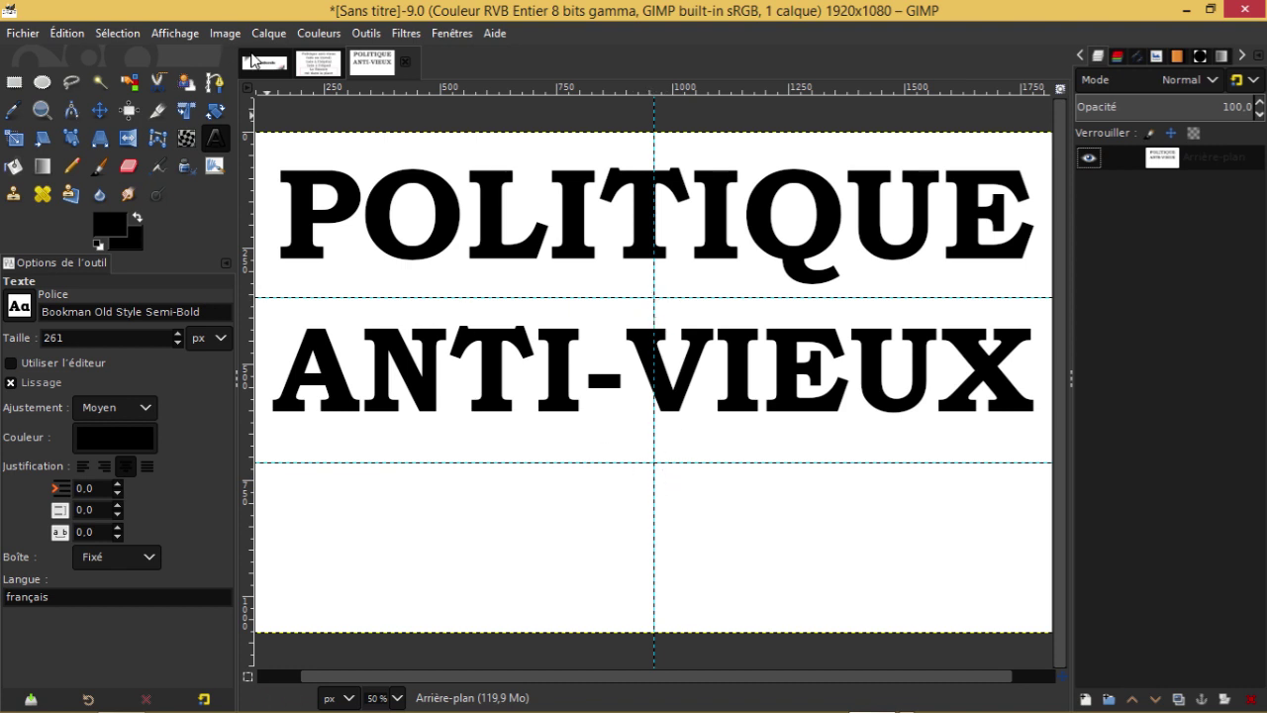
{"action": "left_click", "coordinate": [408, 34]}
{"action": "mouse_move", "coordinate": [564, 415]}
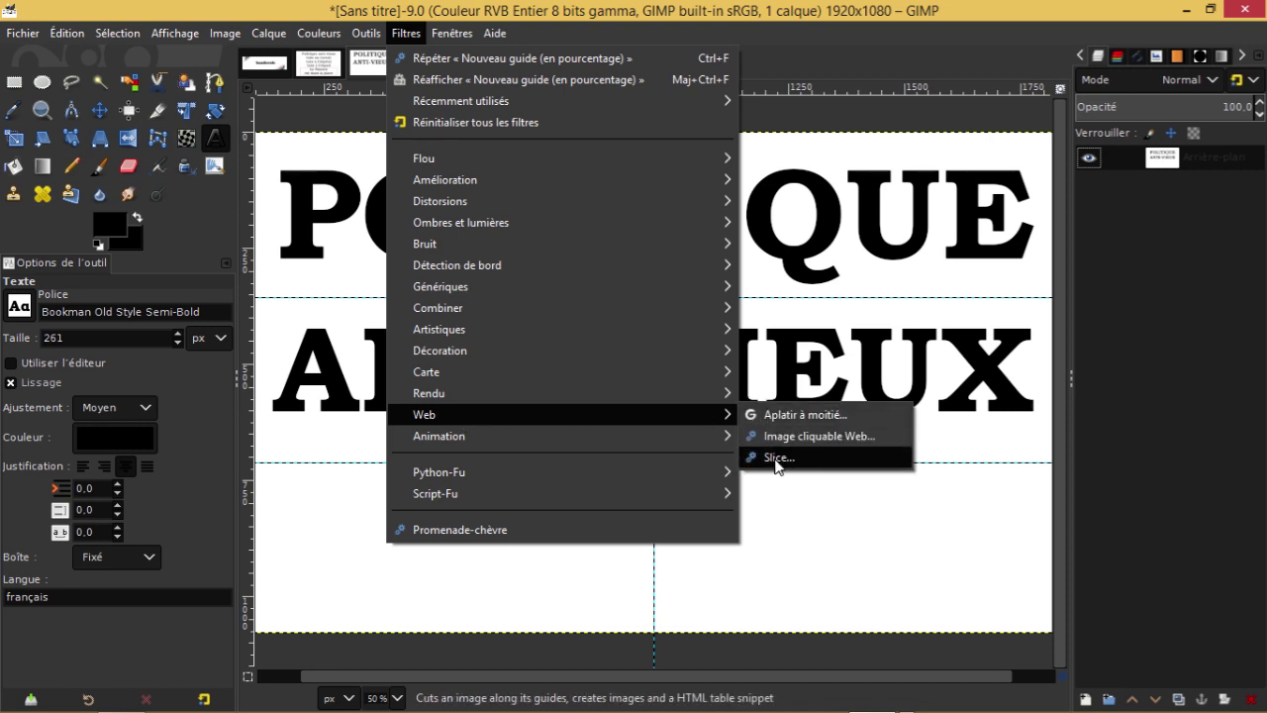
- Launch the Web Slice filter and browse for a different HTML export folder
{"action": "left_click", "coordinate": [774, 457]}
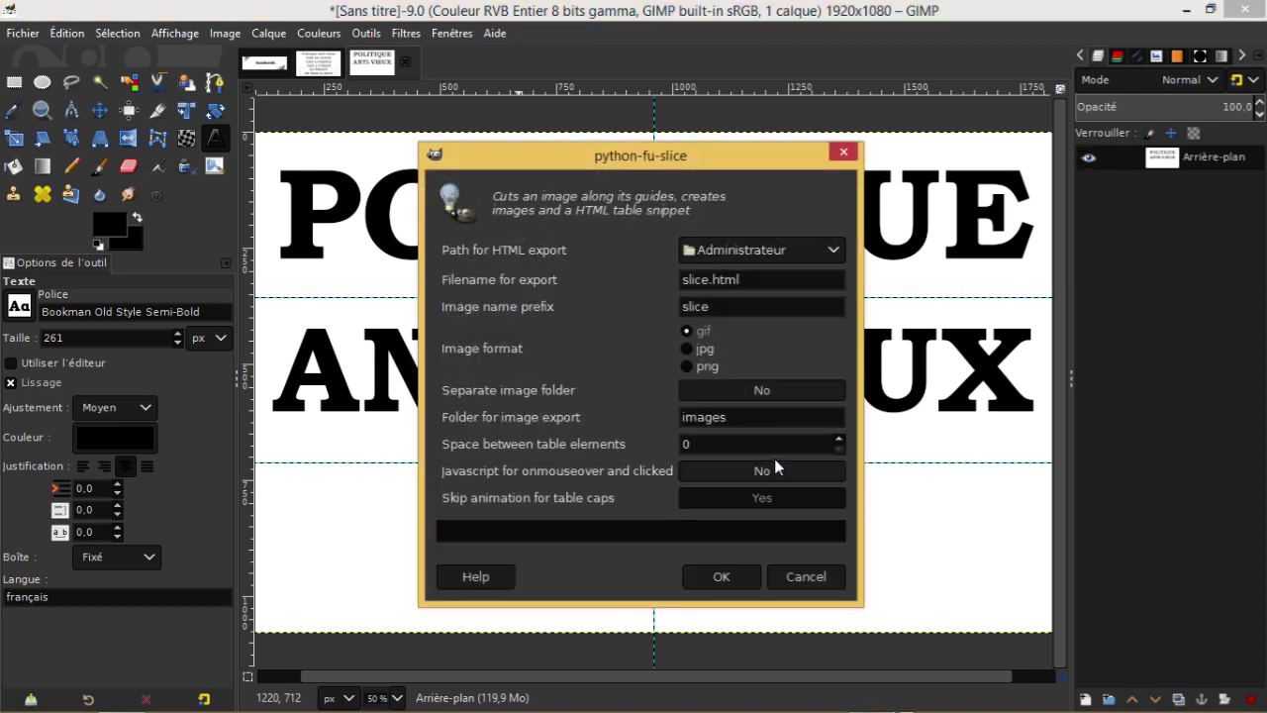
{"action": "left_click", "coordinate": [835, 249]}
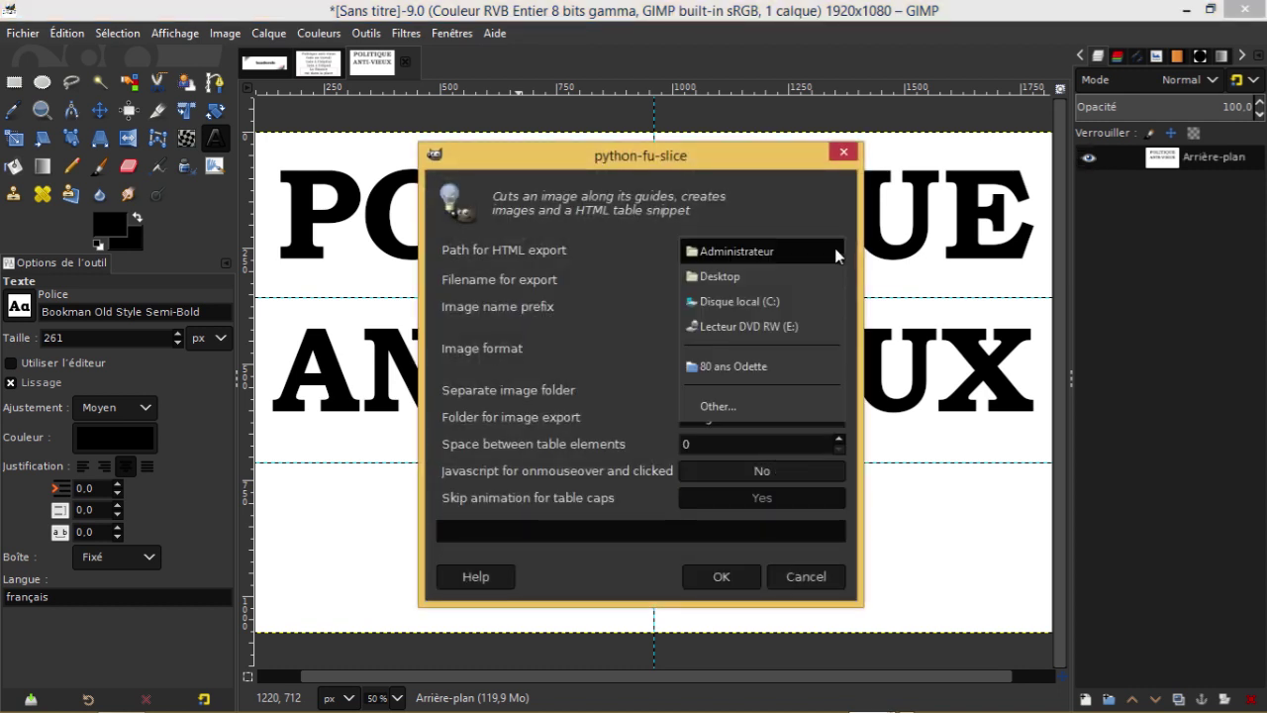
{"action": "left_click", "coordinate": [738, 406]}
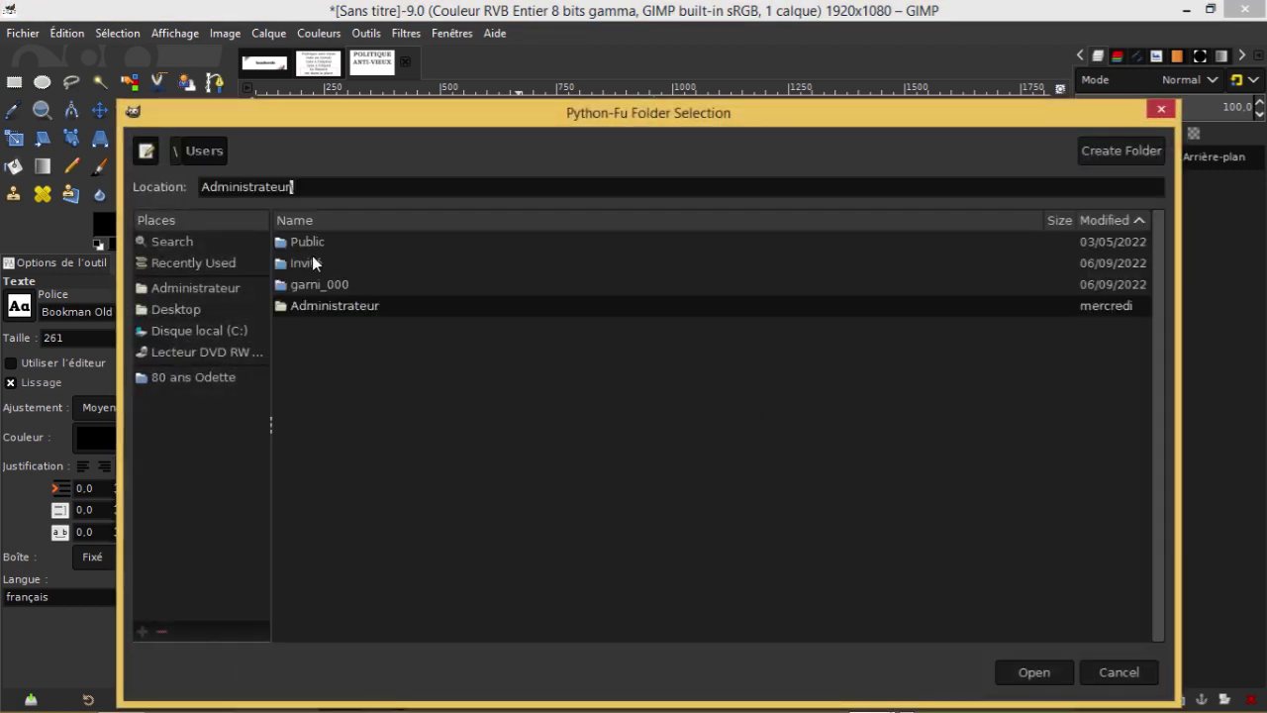
- Set the HTML export path to the img5 folder in Desktop's img-banderolle
{"action": "left_click", "coordinate": [169, 313]}
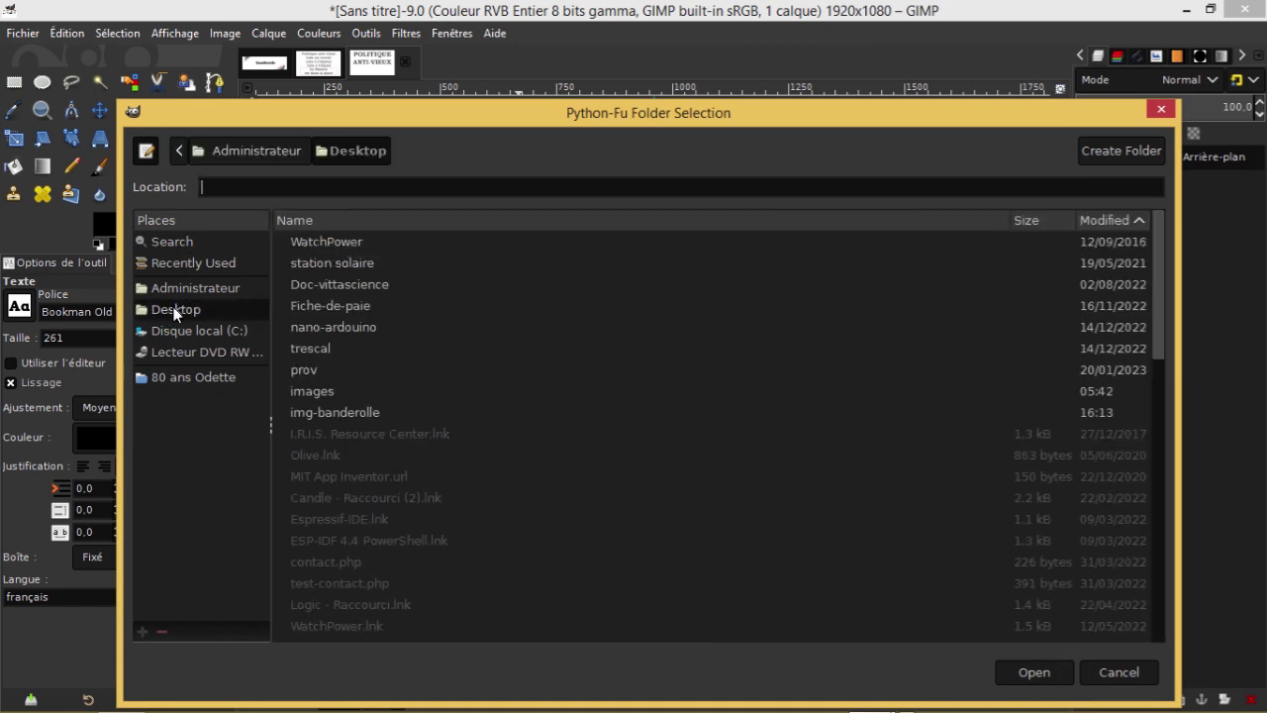
{"action": "double_click", "coordinate": [324, 412]}
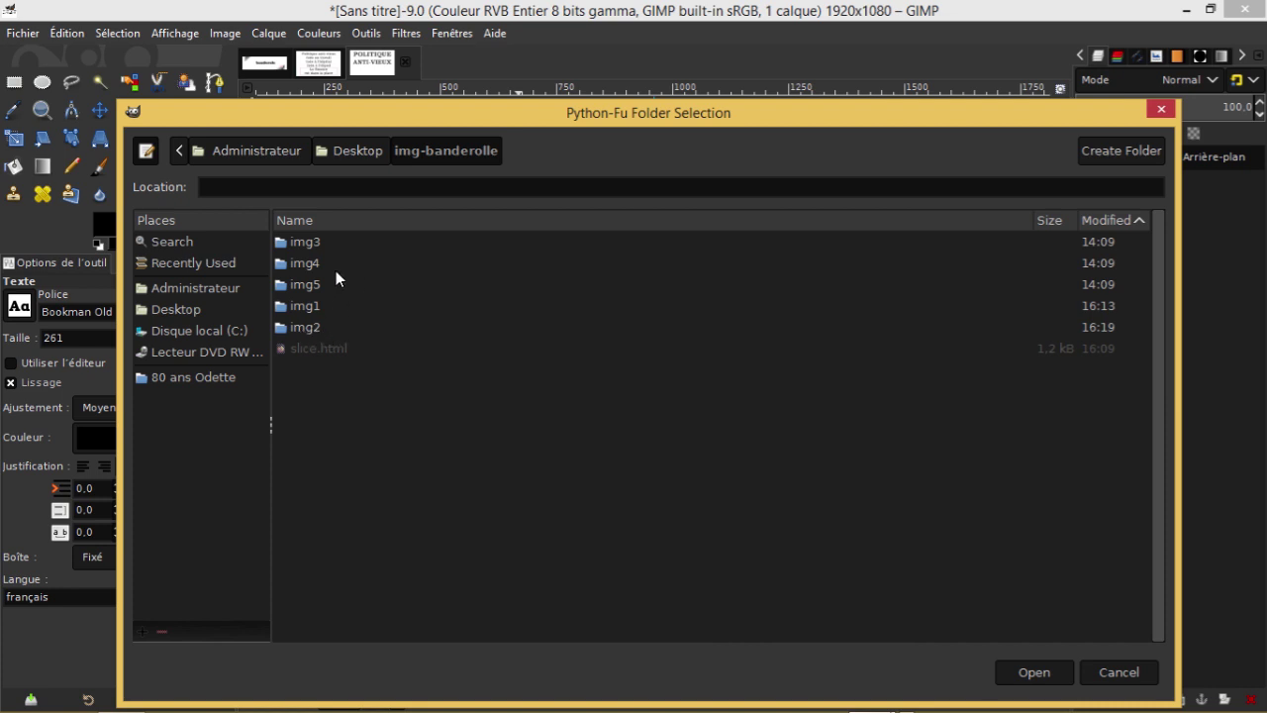
{"action": "left_click", "coordinate": [306, 286]}
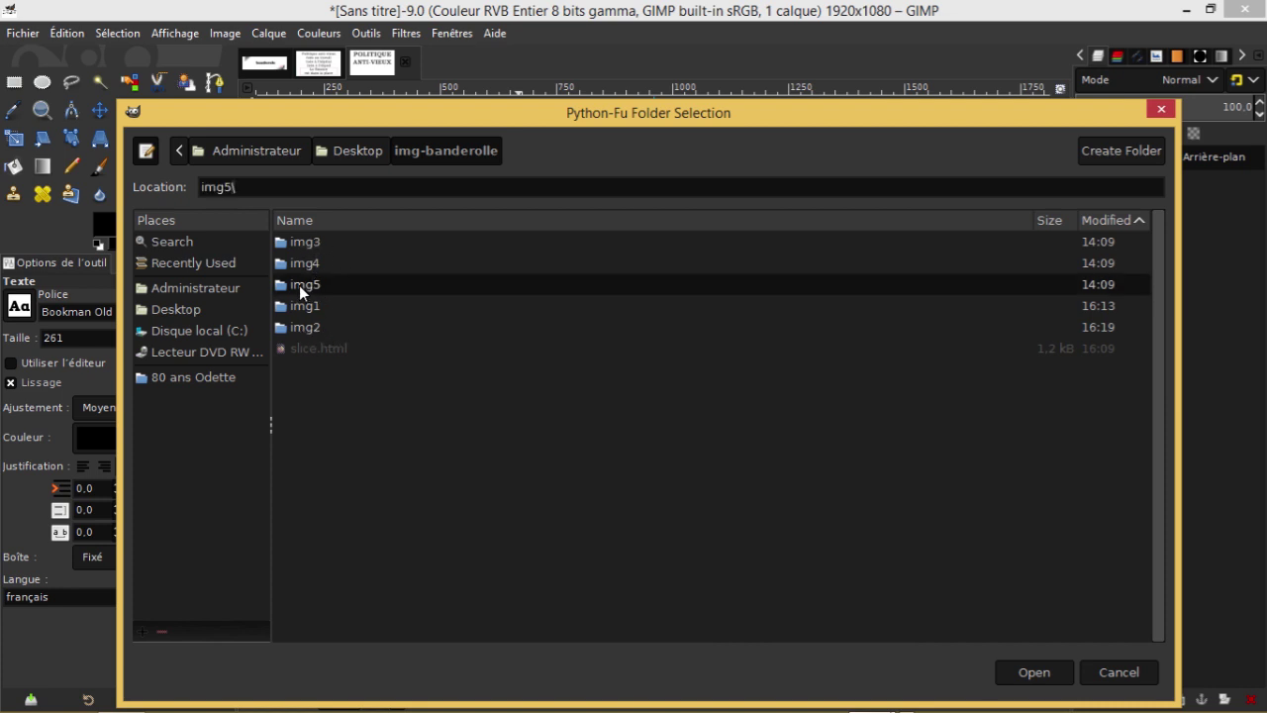
{"action": "left_click", "coordinate": [1035, 674]}
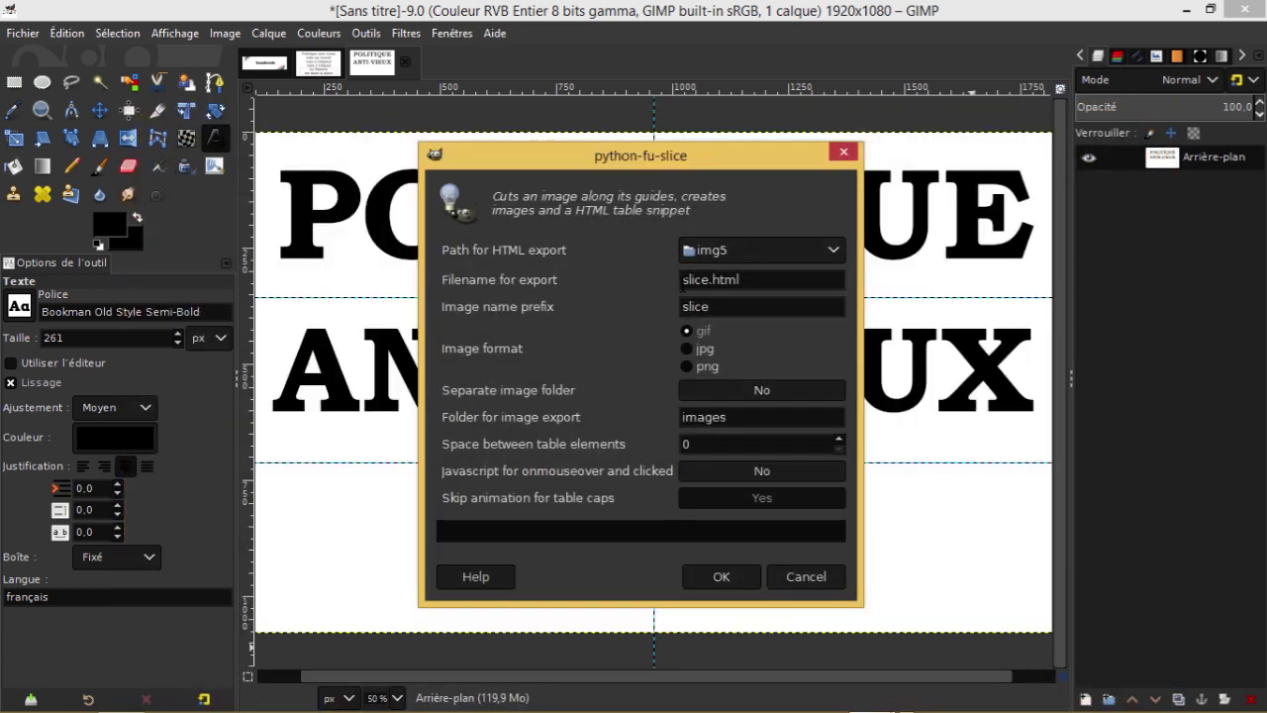
- Slice the banner into PNG tiles with table-caps animation skipping set to No
{"action": "left_click", "coordinate": [686, 365]}
{"action": "left_click", "coordinate": [755, 500]}
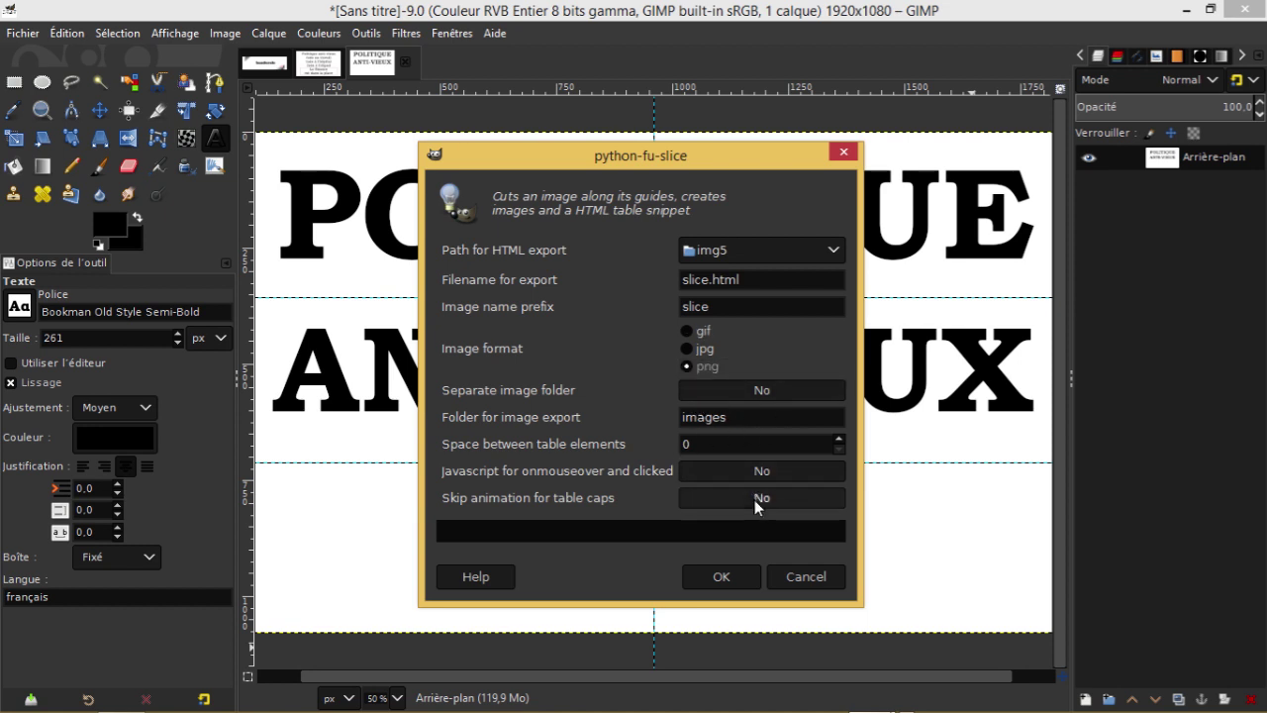
{"action": "left_click", "coordinate": [723, 578]}
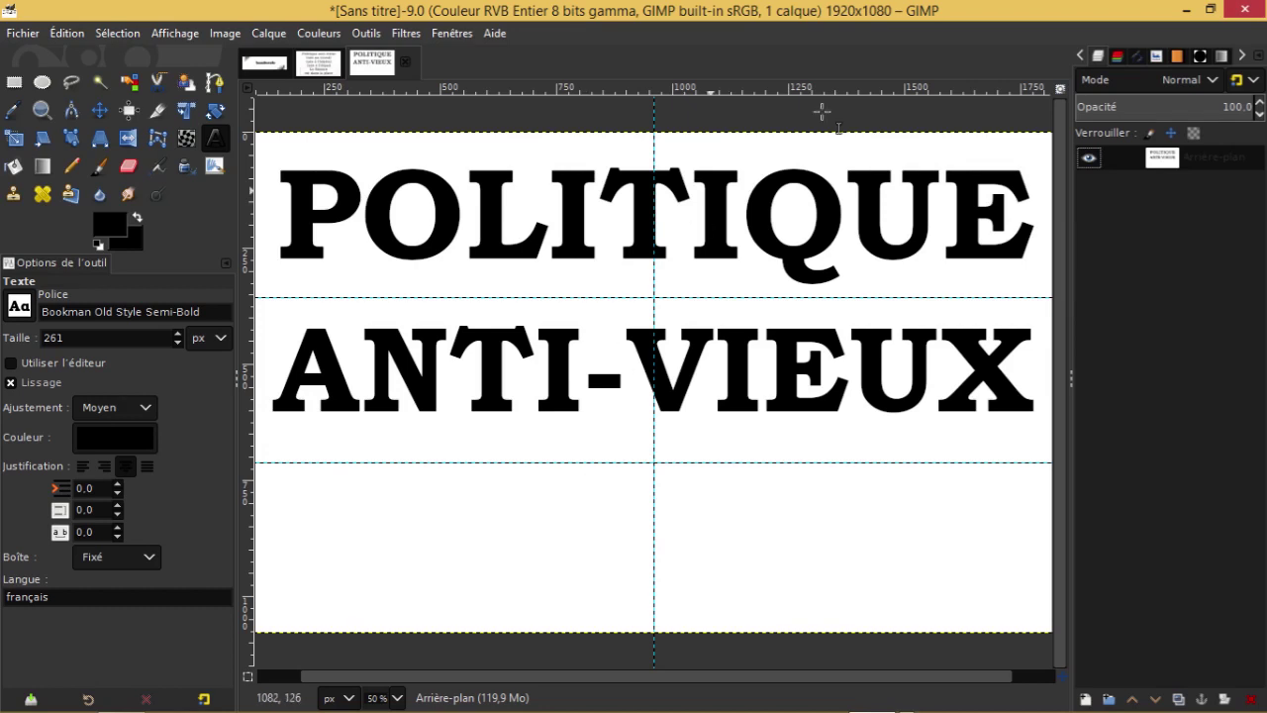
{"action": "left_click", "coordinate": [1184, 12]}
- Open img-banderolle\img5 in File Explorer and select slice_0_0.png
{"action": "double_click", "coordinate": [591, 237]}
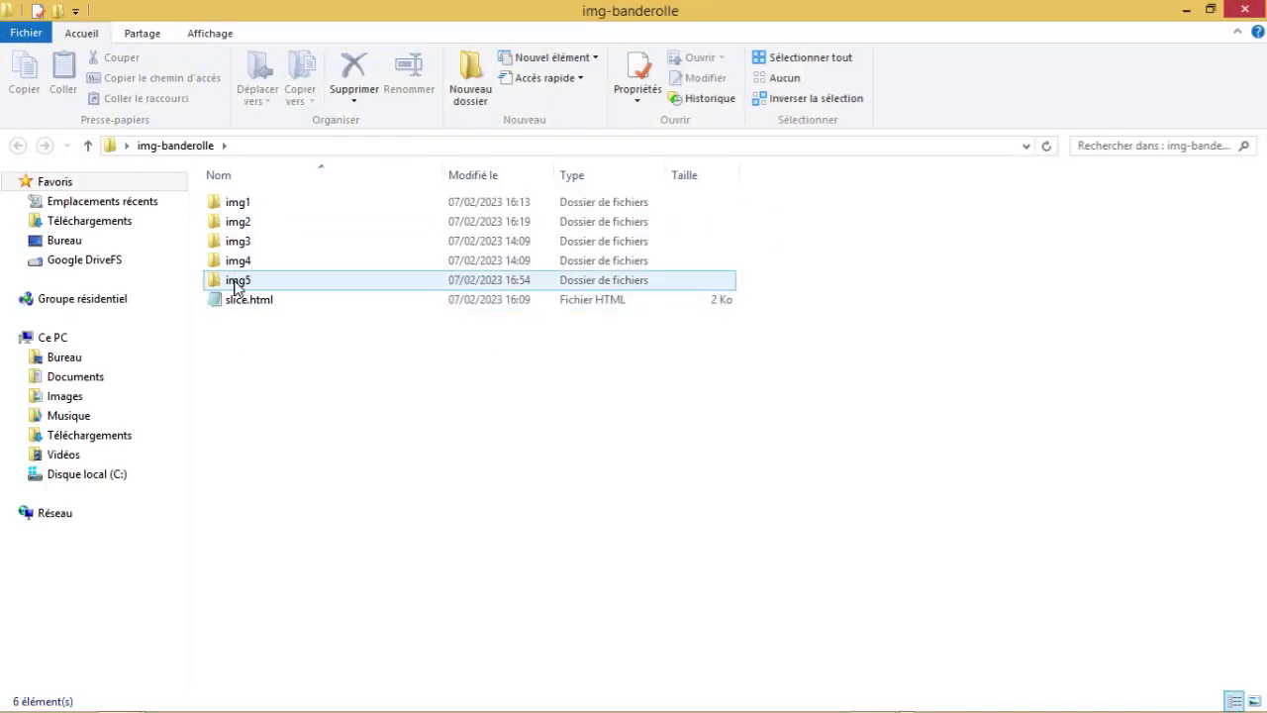
{"action": "double_click", "coordinate": [248, 287]}
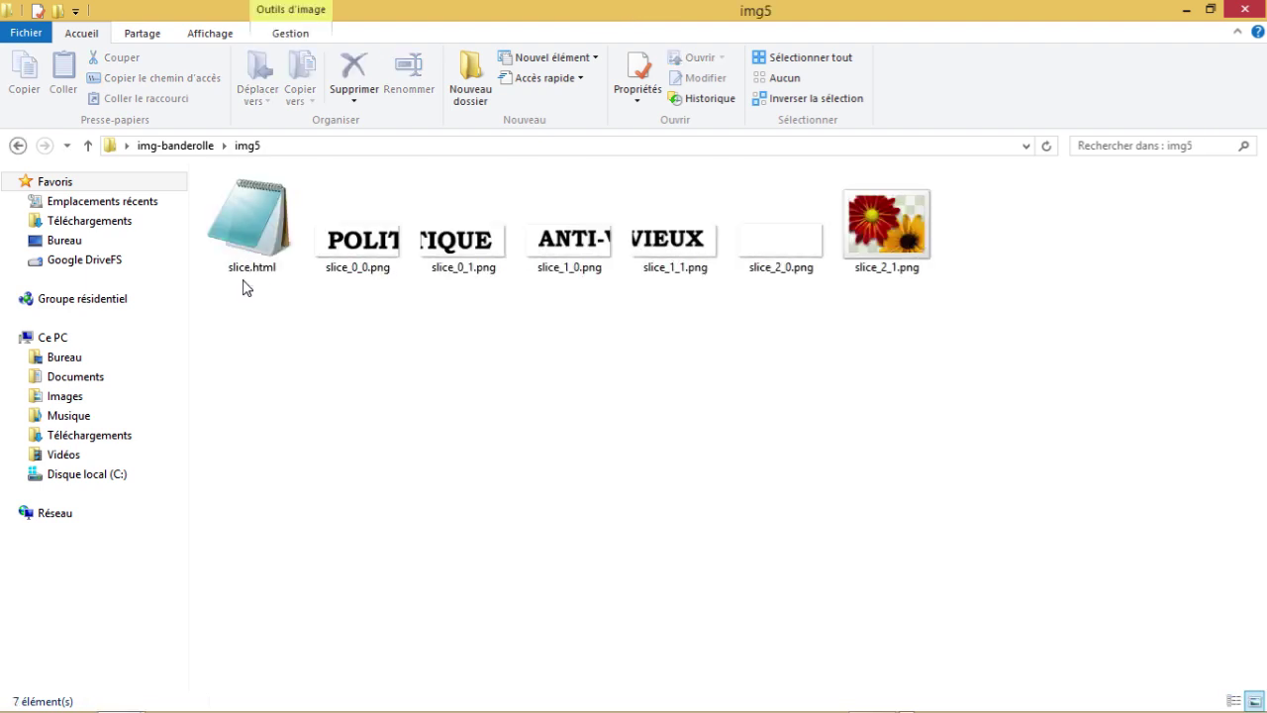
{"action": "left_click", "coordinate": [367, 252]}
{"action": "right_click", "coordinate": [367, 252]}
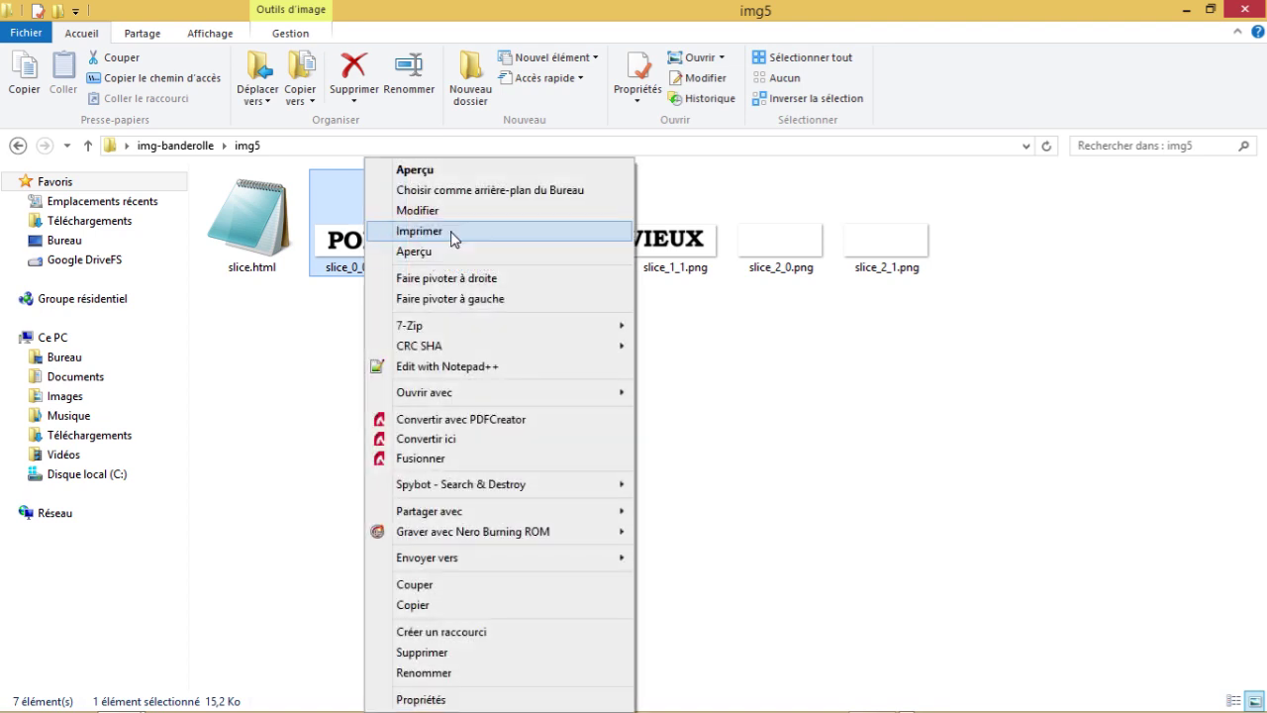
{"action": "left_click", "coordinate": [452, 233]}
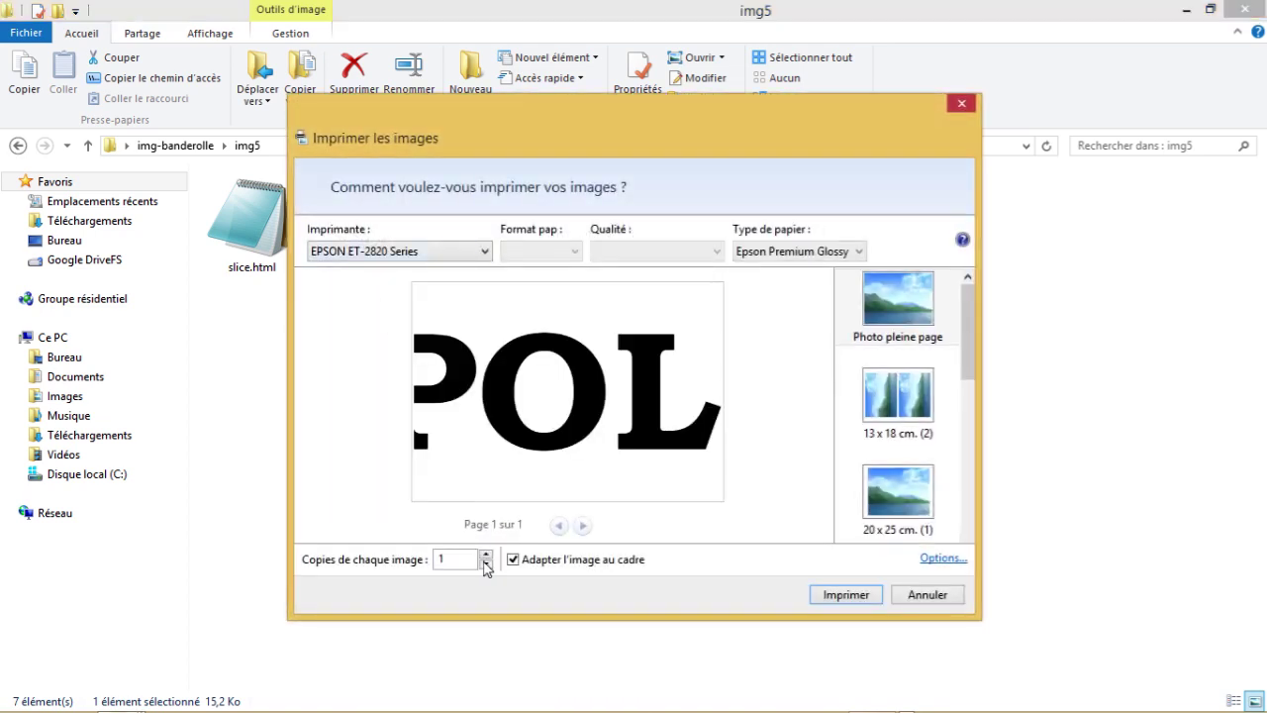
{"action": "left_click", "coordinate": [514, 560]}
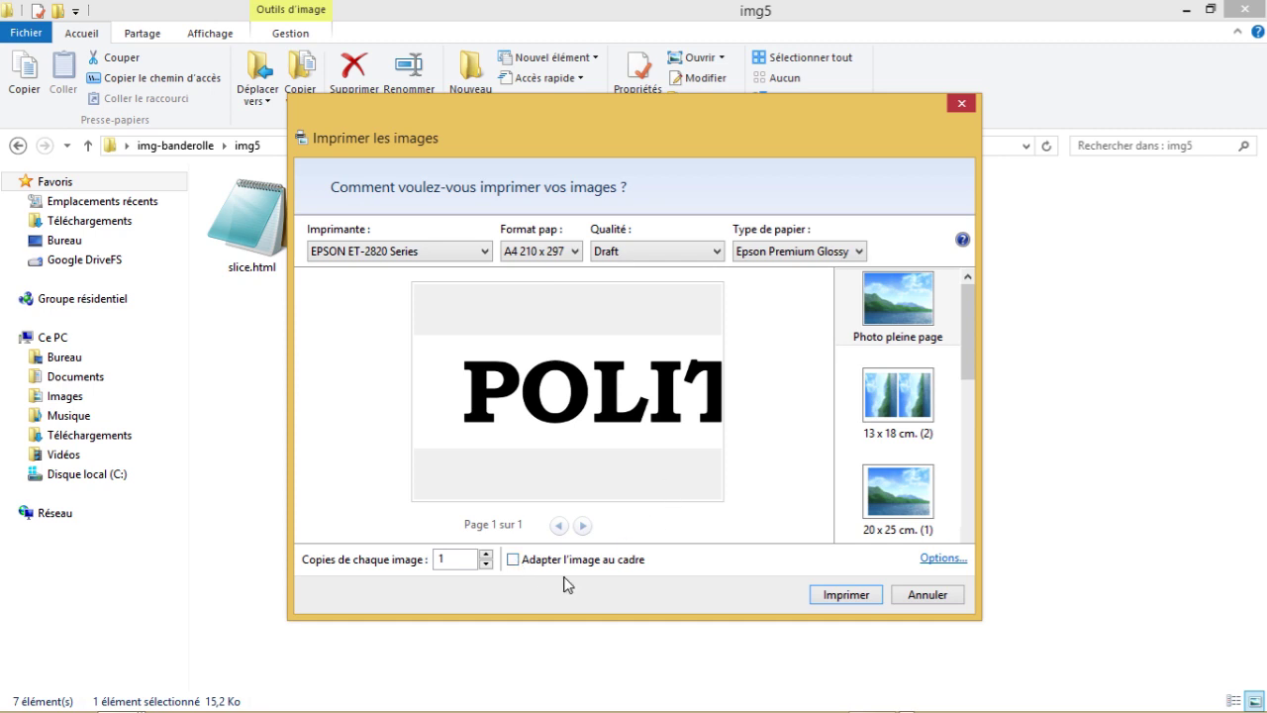
{"action": "left_click", "coordinate": [513, 561]}
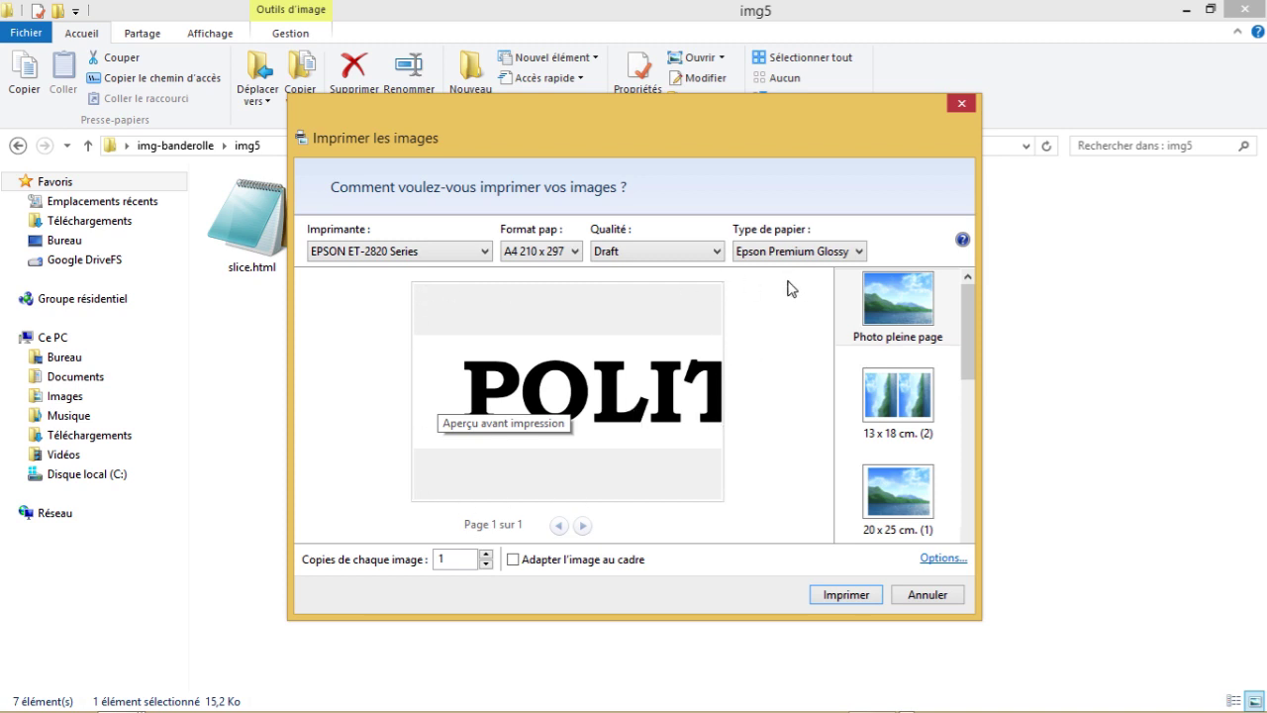
{"action": "left_click", "coordinate": [715, 254]}
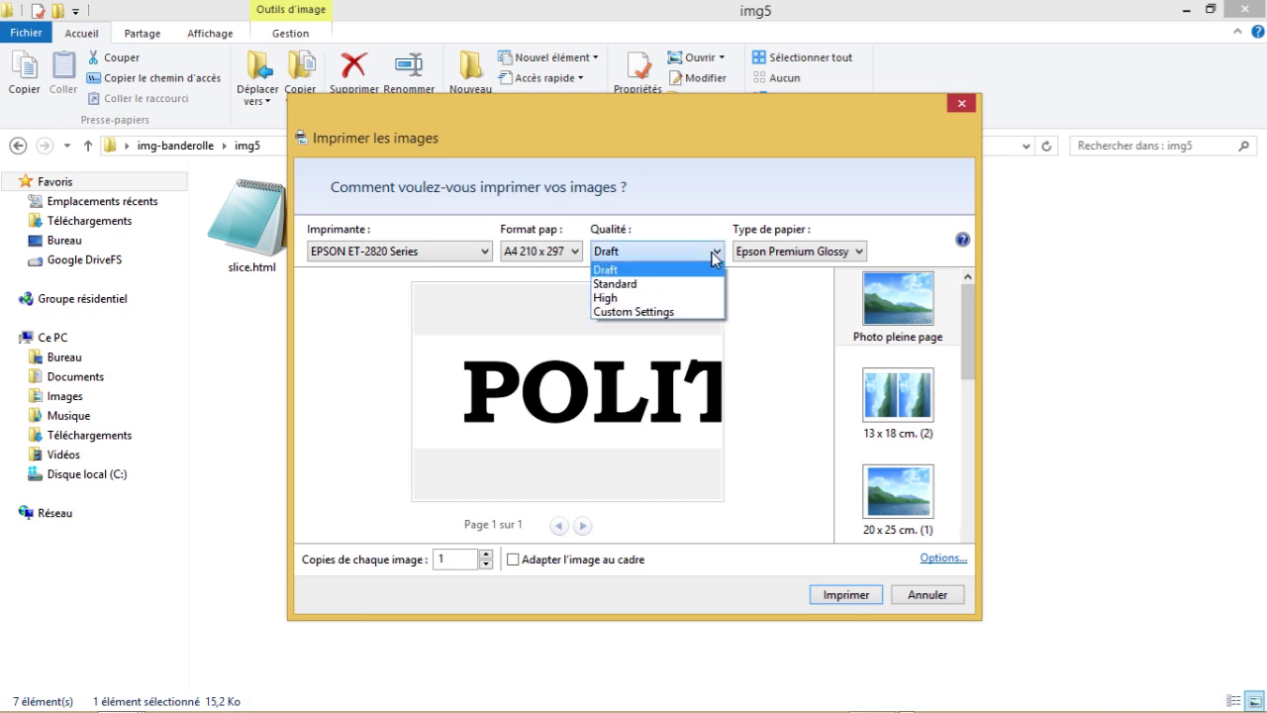
{"action": "left_click", "coordinate": [662, 279]}
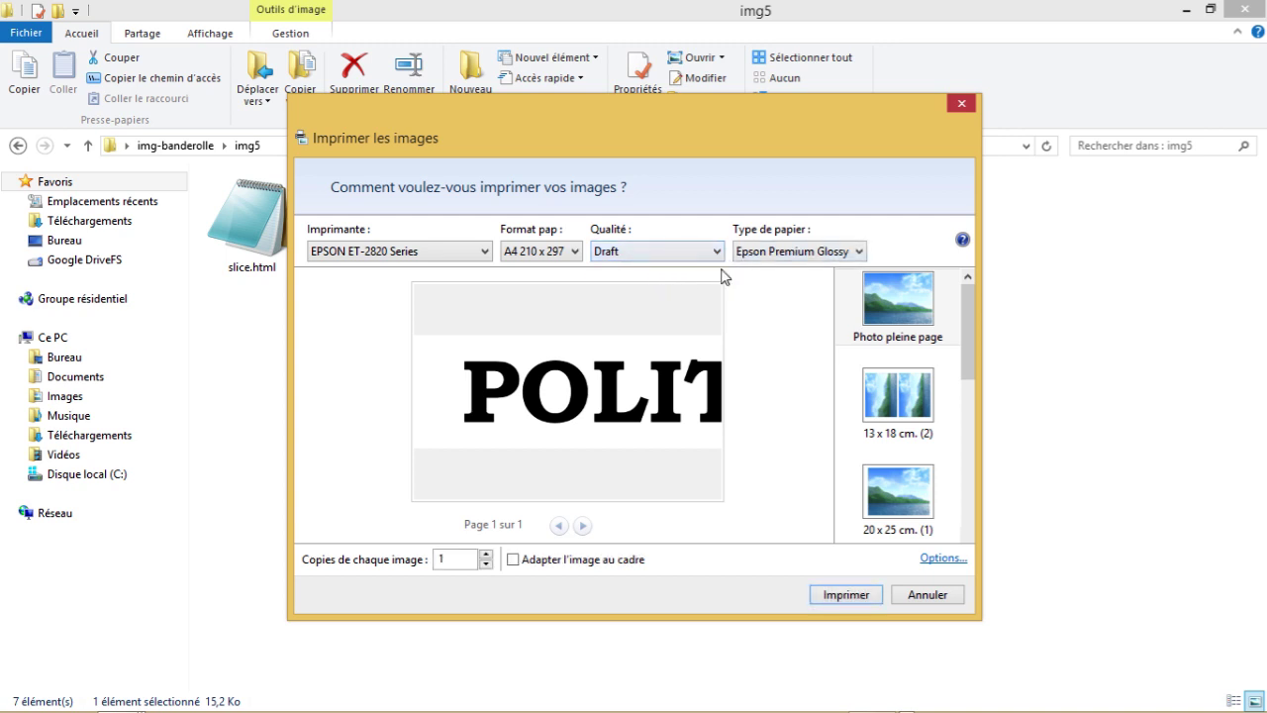
- Cancel printing and browse the slice tiles, ending on slice_1_1, slice_2_0 and slice_2_1
{"action": "left_click", "coordinate": [931, 596]}
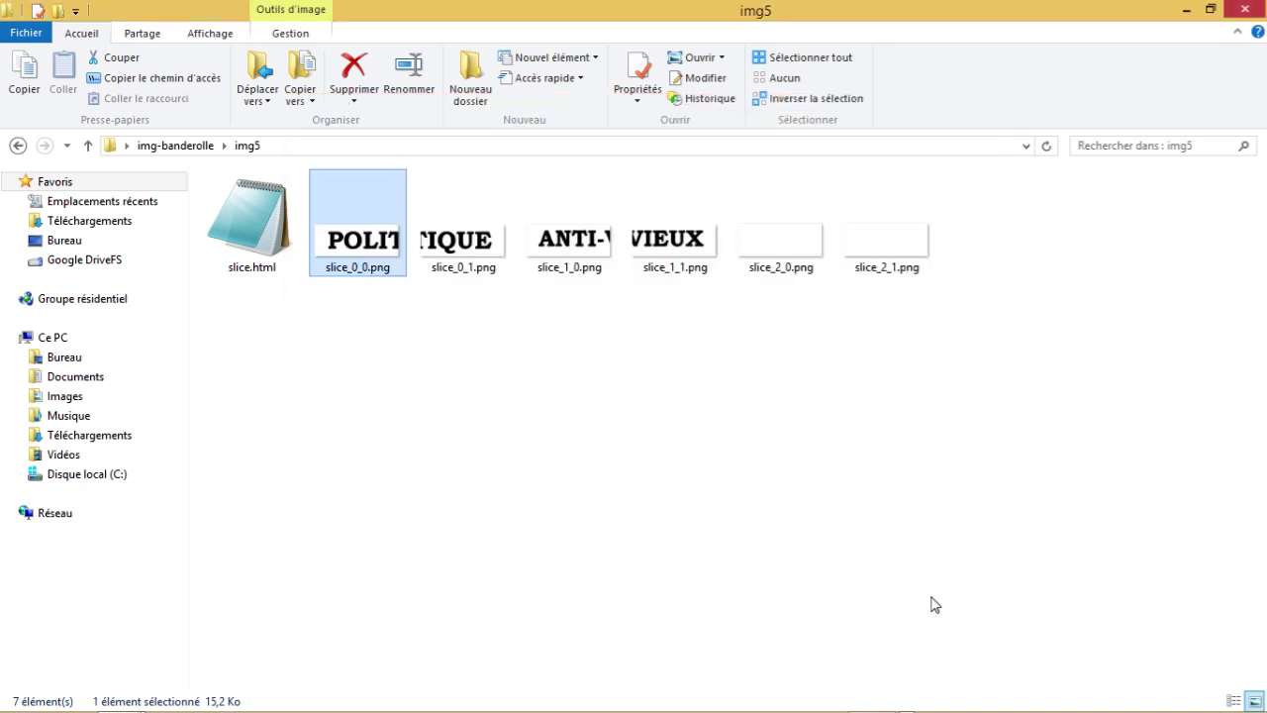
{"action": "left_click", "coordinate": [569, 243]}
{"action": "left_click", "coordinate": [673, 242]}
{"action": "left_click", "coordinate": [460, 243]}
{"action": "left_click", "coordinate": [569, 243]}
{"action": "left_click", "coordinate": [671, 242]}
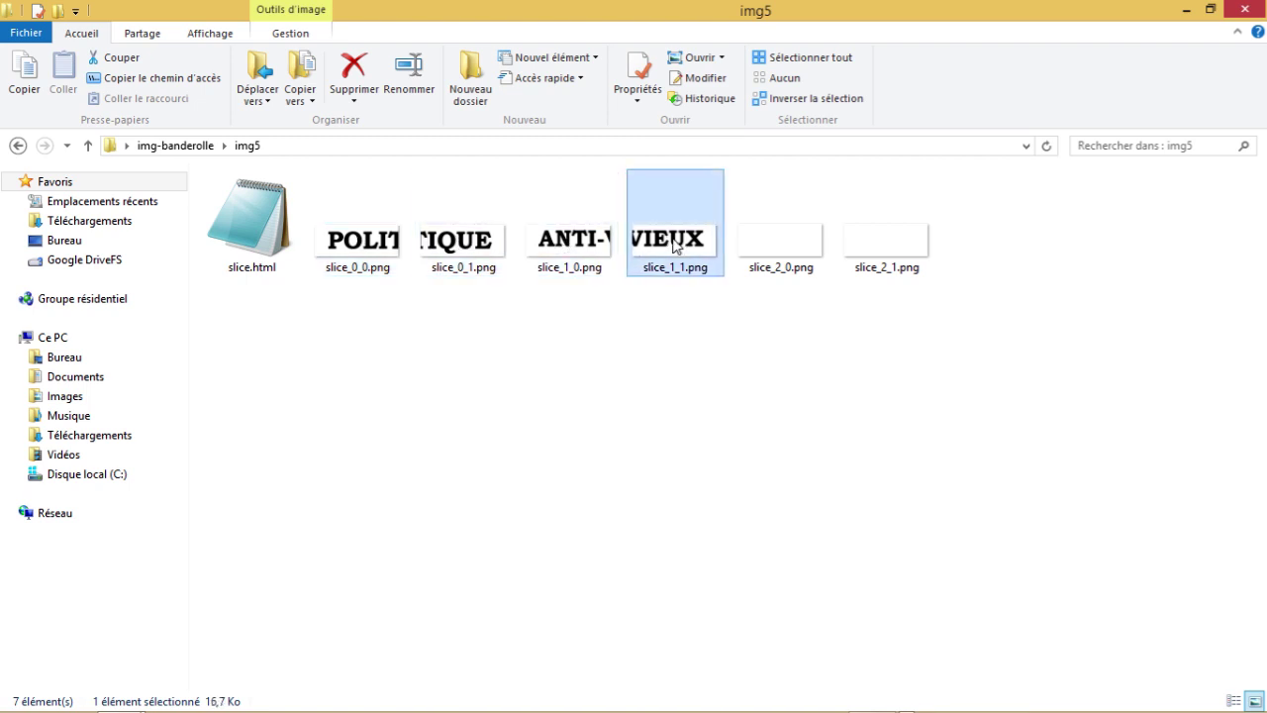
{"action": "left_click", "coordinate": [772, 246]}
{"action": "left_click", "coordinate": [867, 245]}
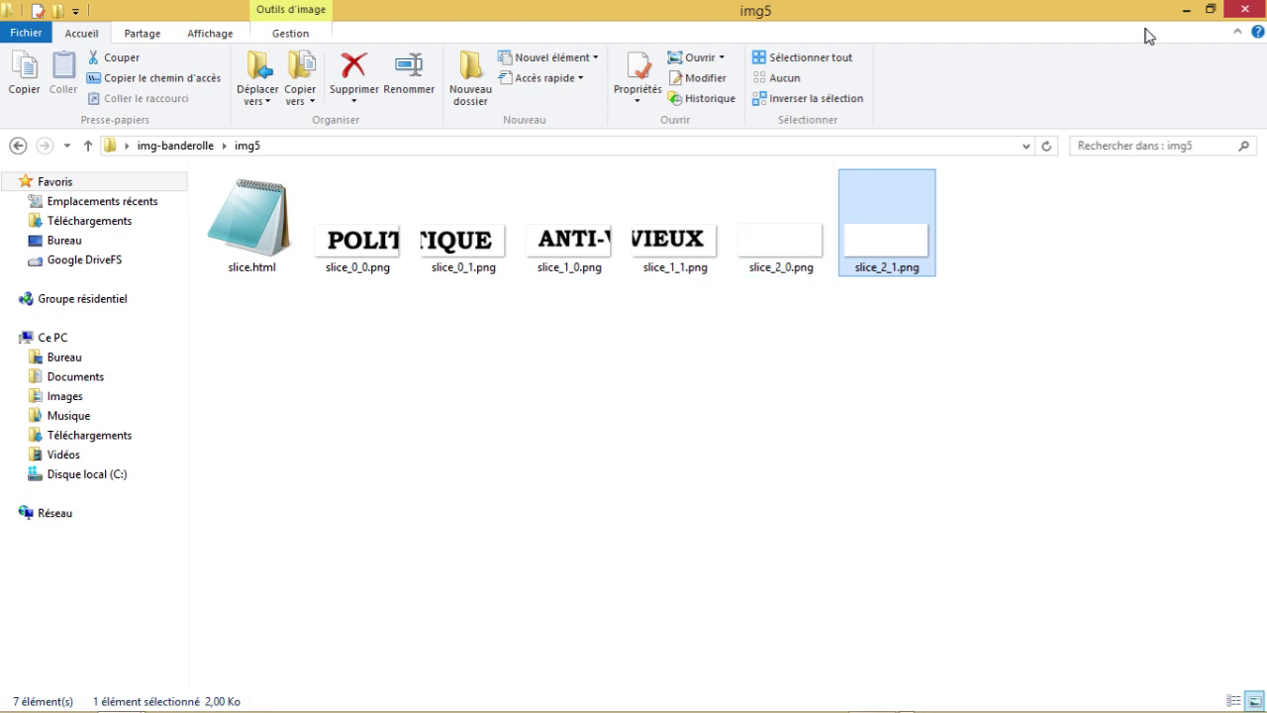
- Minimize the img5 folder window and the OBS window to reveal the desktop
{"action": "left_click", "coordinate": [1185, 9]}
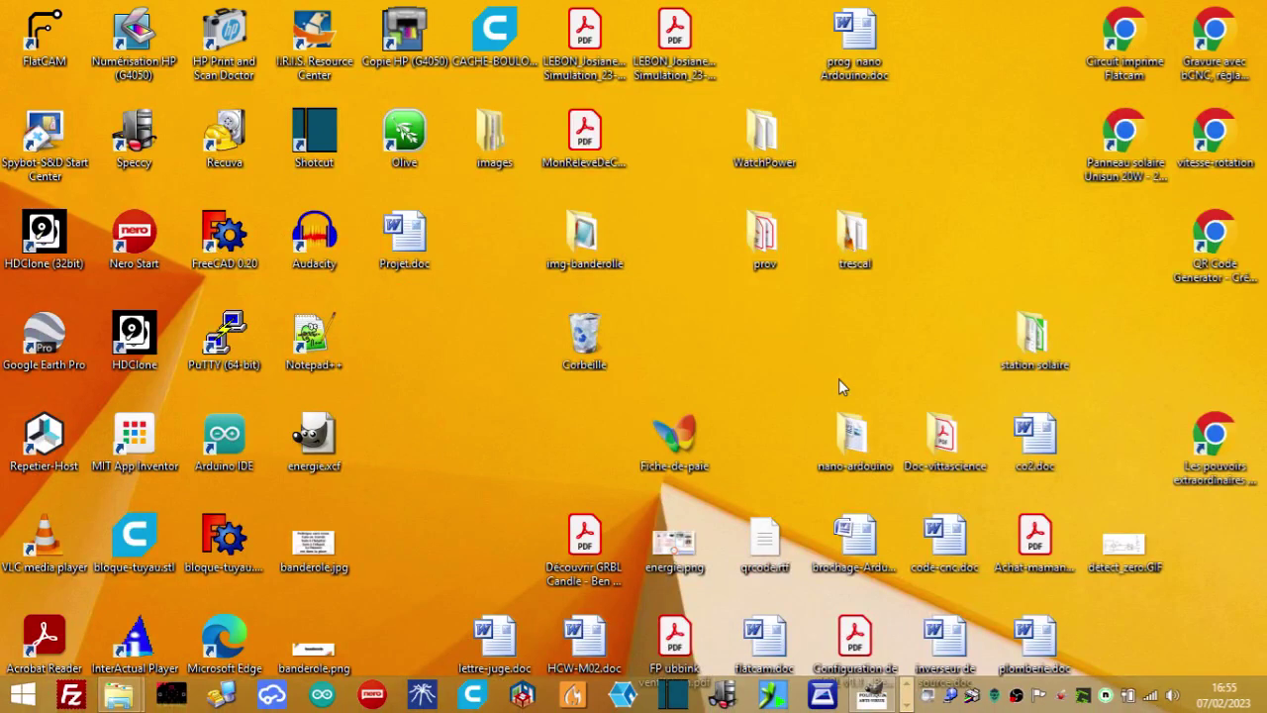
{"action": "key", "text": "alt+Tab"}
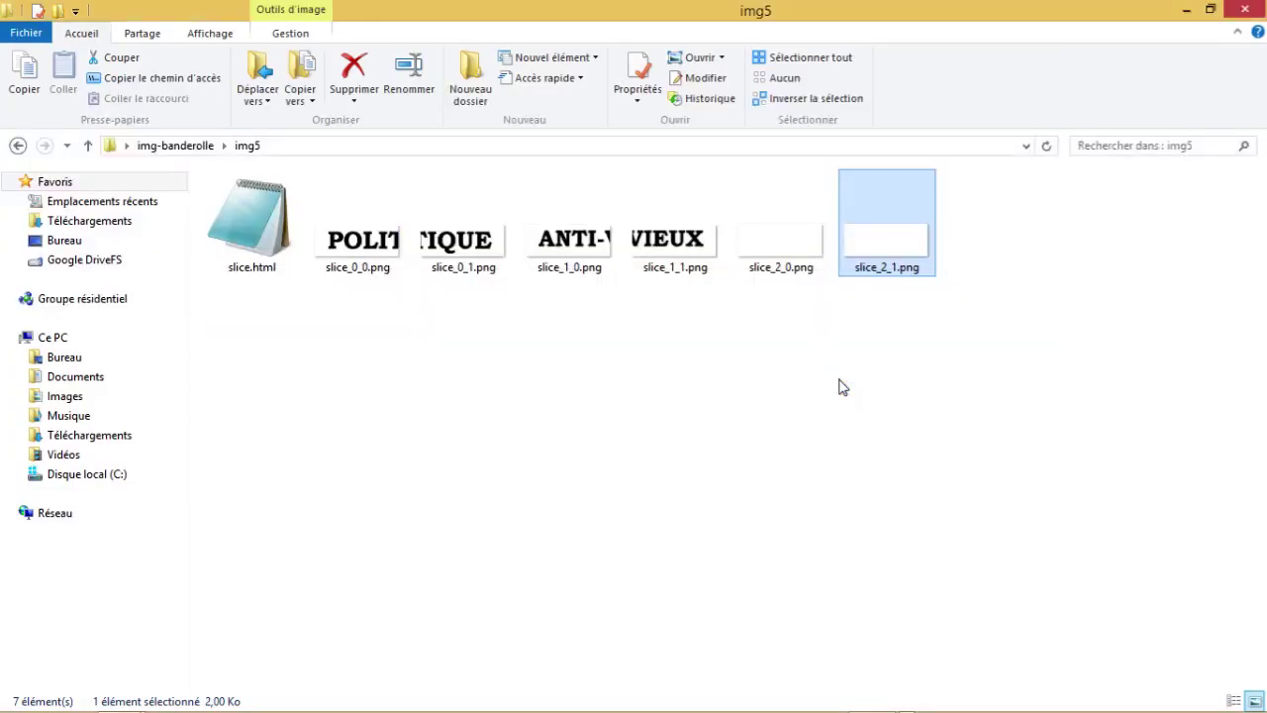
{"action": "key", "text": "alt+Tab"}
{"action": "key", "text": "alt+Tab"}
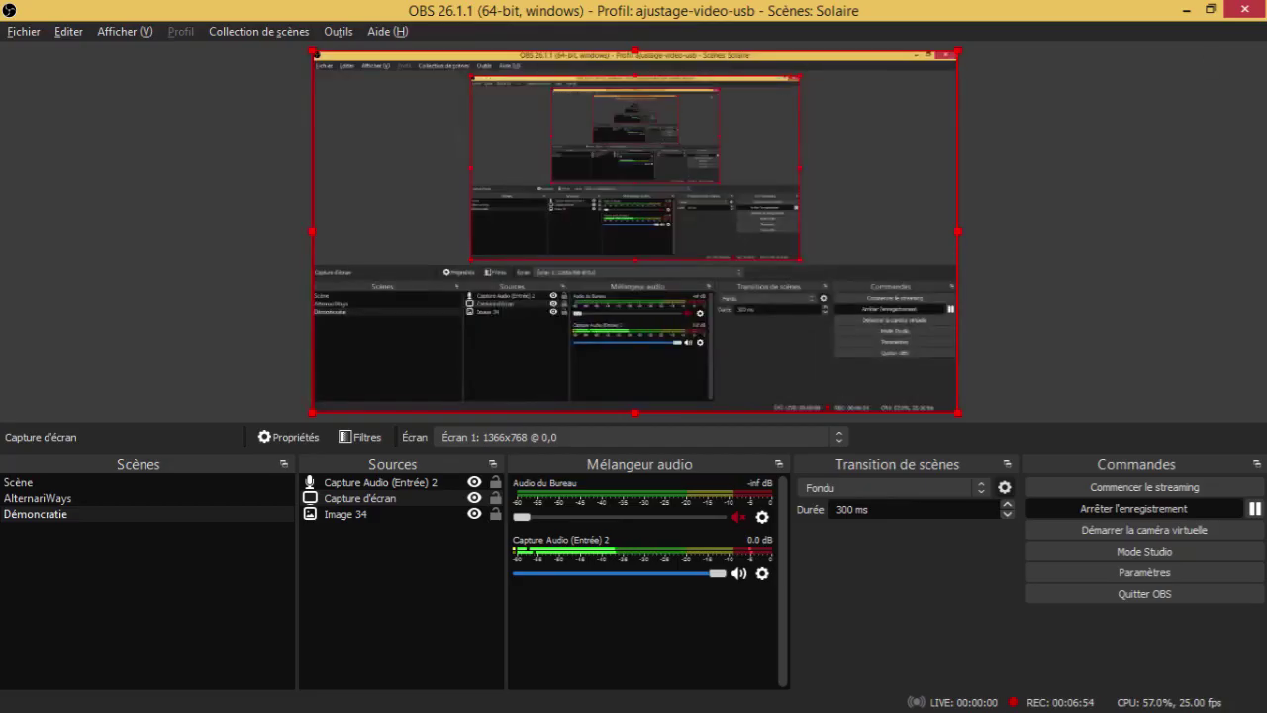
{"action": "left_click", "coordinate": [1186, 10]}
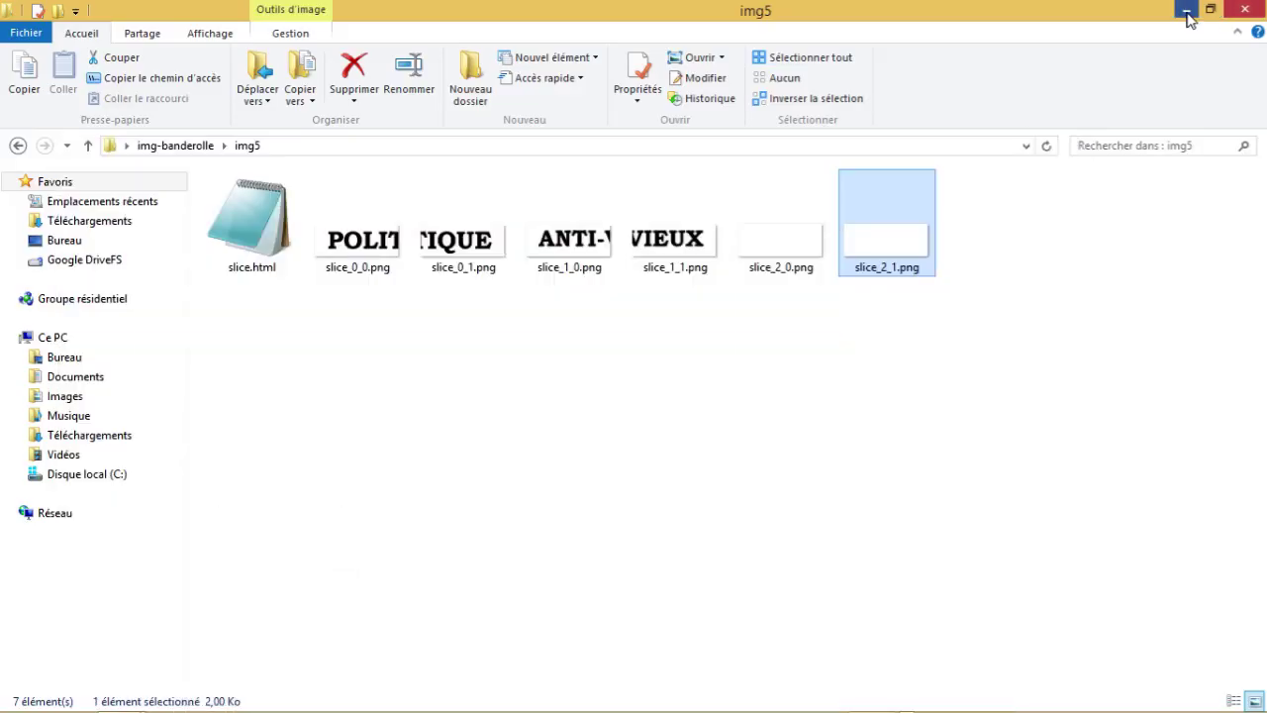
{"action": "left_click", "coordinate": [1187, 12]}
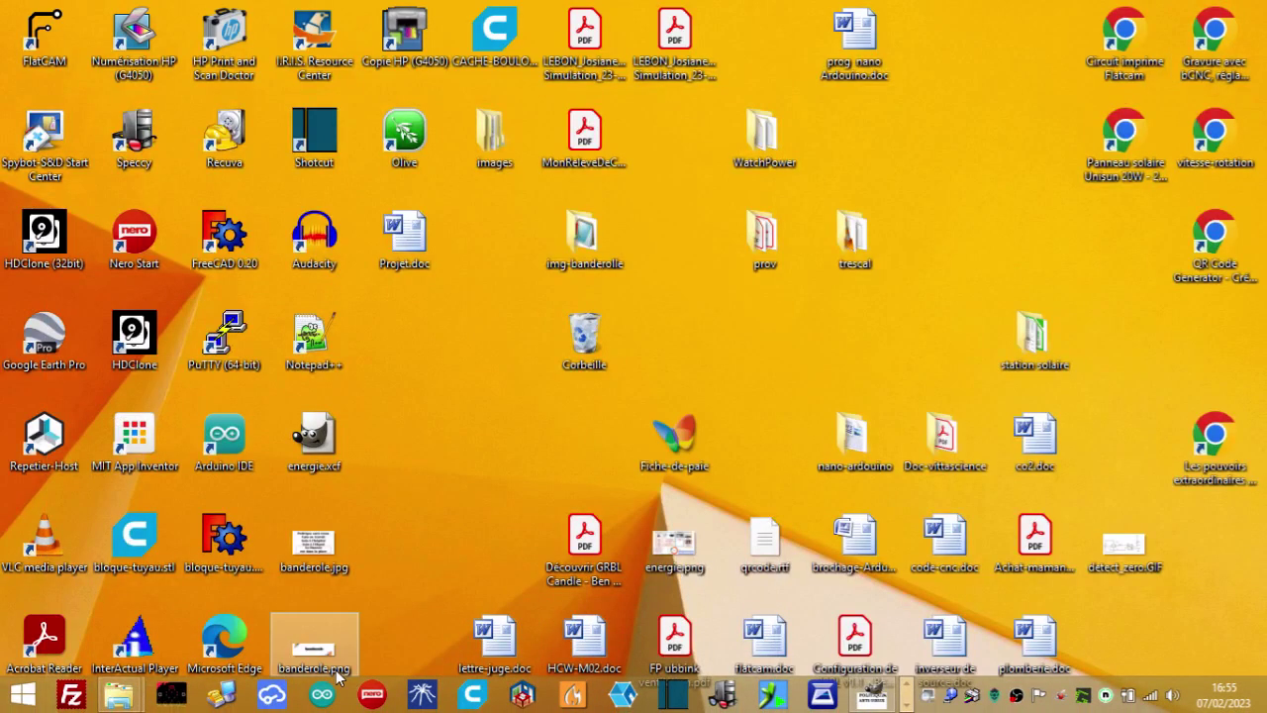
- Back in GIMP, delete the Calque text layer reading POLITIQUE ANTI-VIEUX
{"action": "key", "text": "alt+Tab"}
{"action": "key", "text": "alt+Tab"}
{"action": "key", "text": "alt+Tab"}
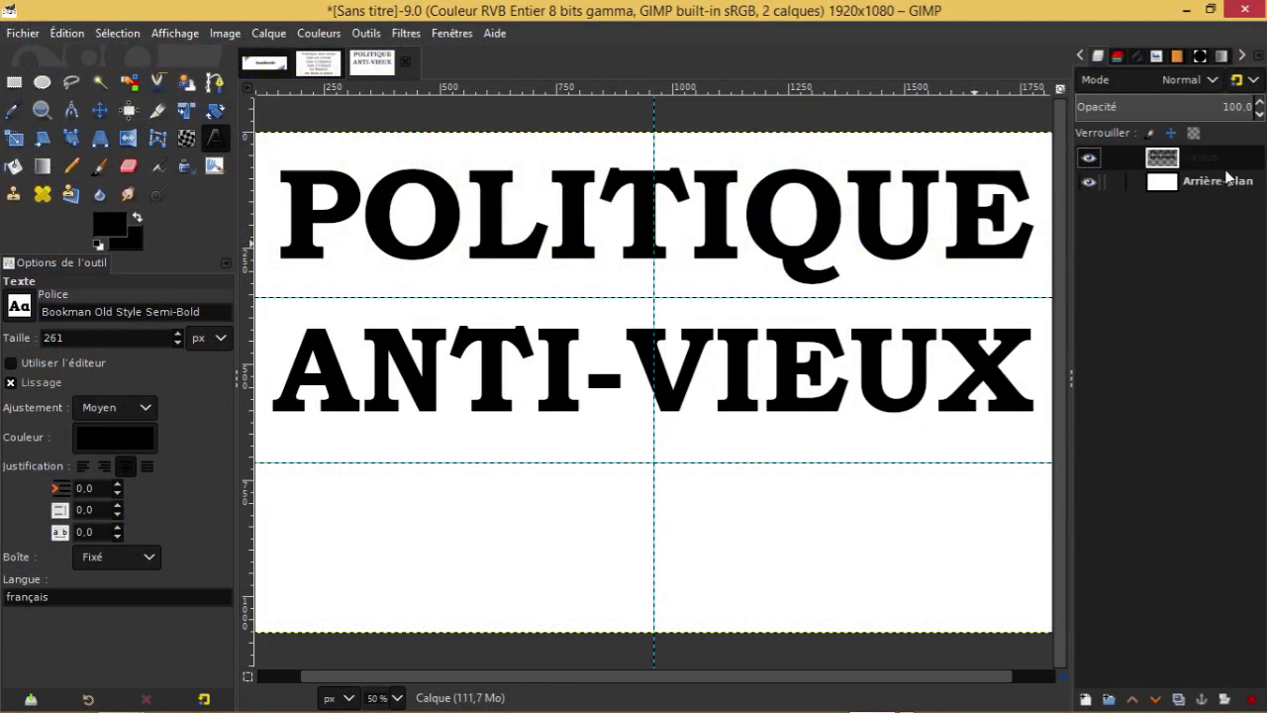
{"action": "left_click", "coordinate": [1252, 699]}
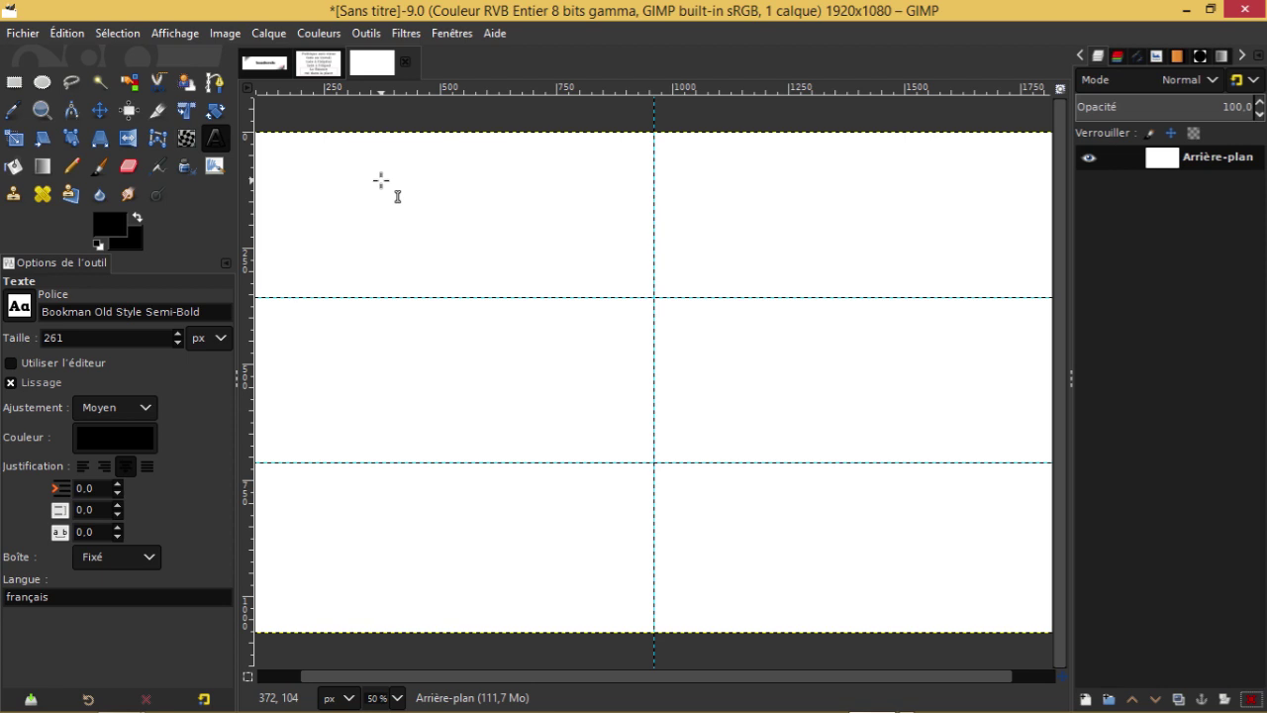
{"action": "left_click", "coordinate": [319, 63]}
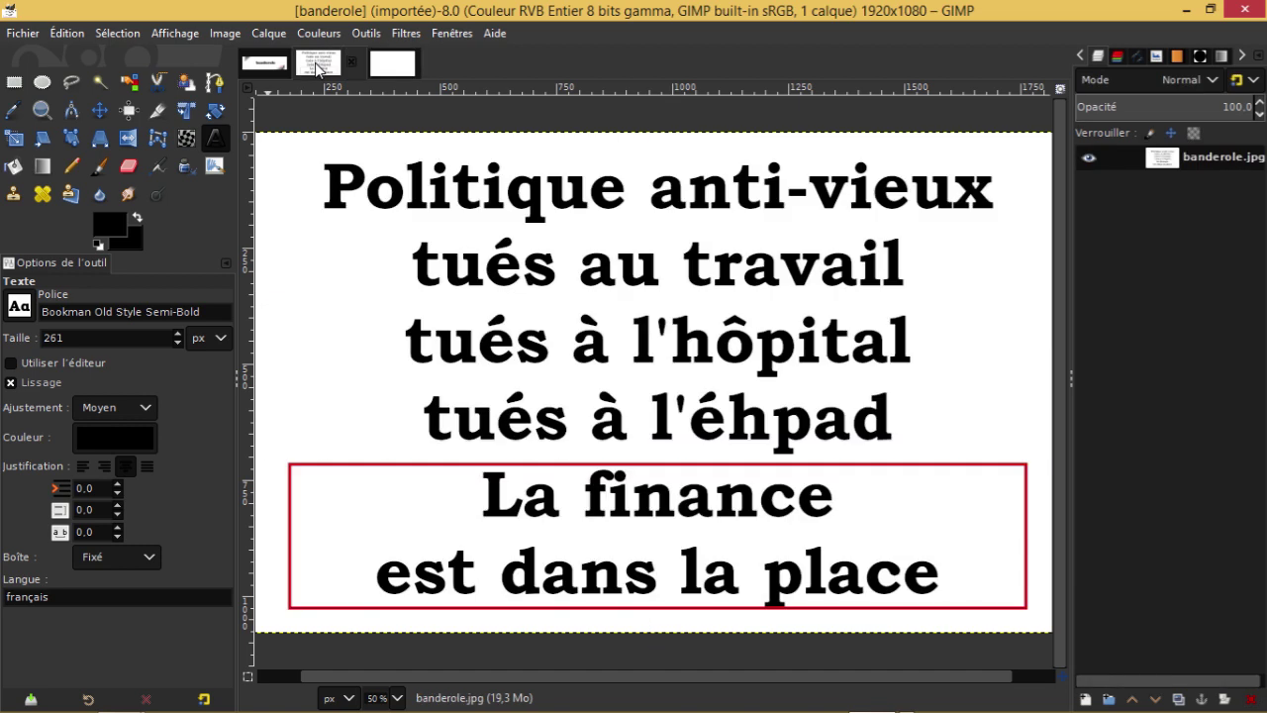